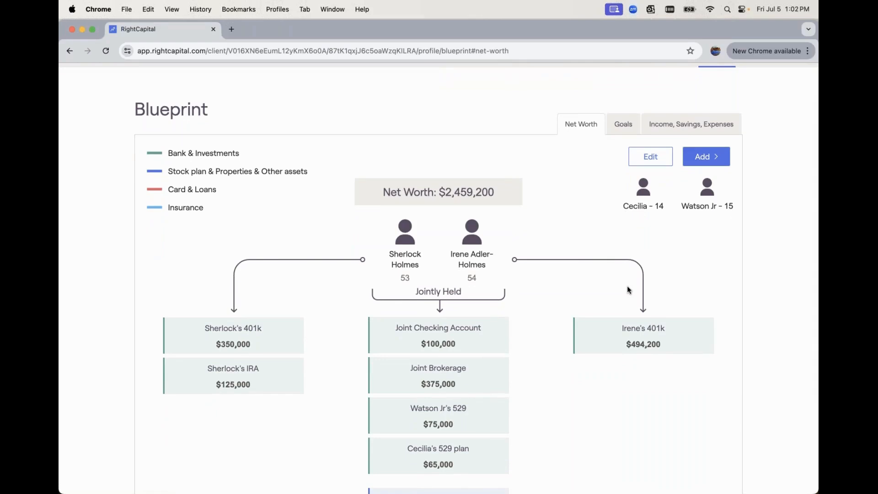
- Review the Blueprint's net worth diagram, covering each spouse's accounts, the jointly held assets and the home mortgage
scroll(628, 290, down, 3)
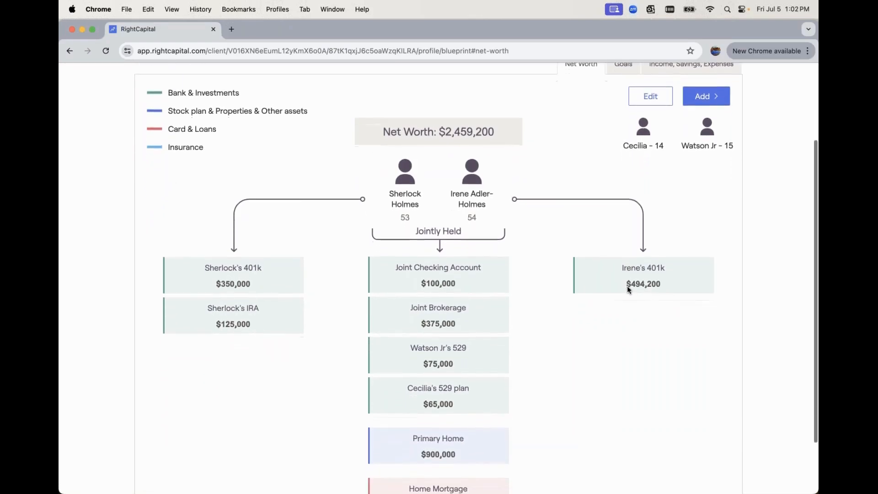
scroll(628, 289, down, 1)
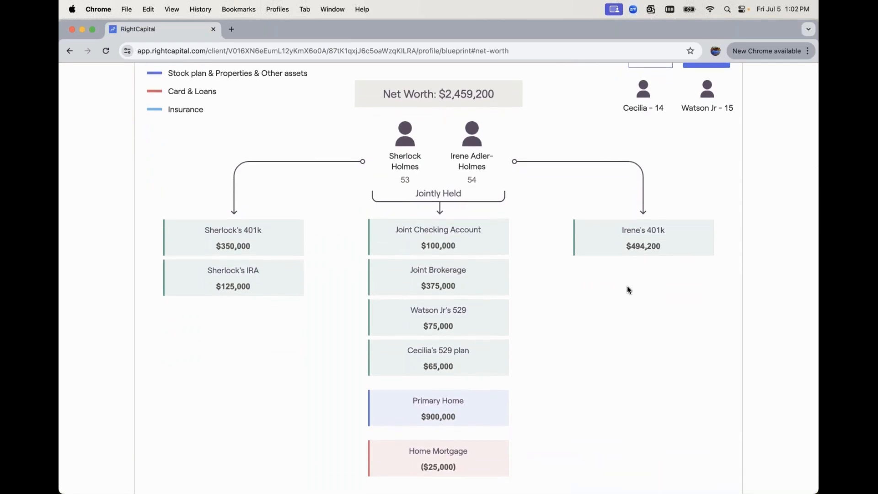
scroll(629, 290, down, 1)
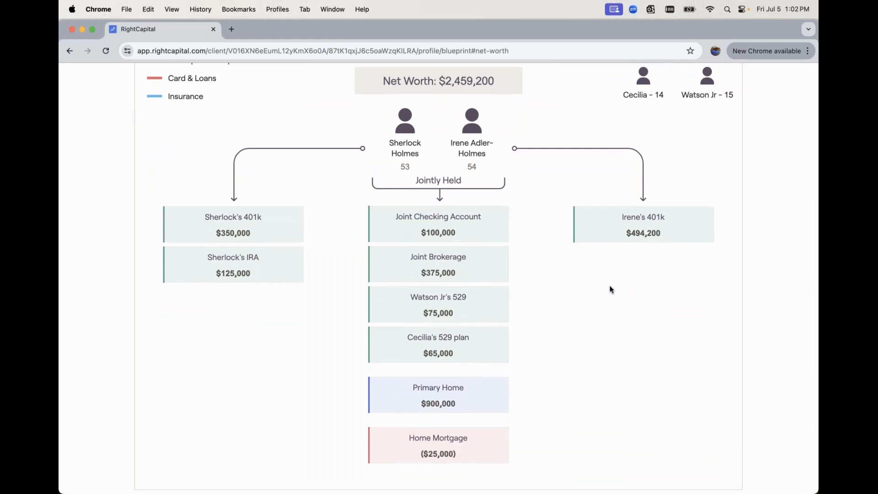
scroll(611, 289, up, 3)
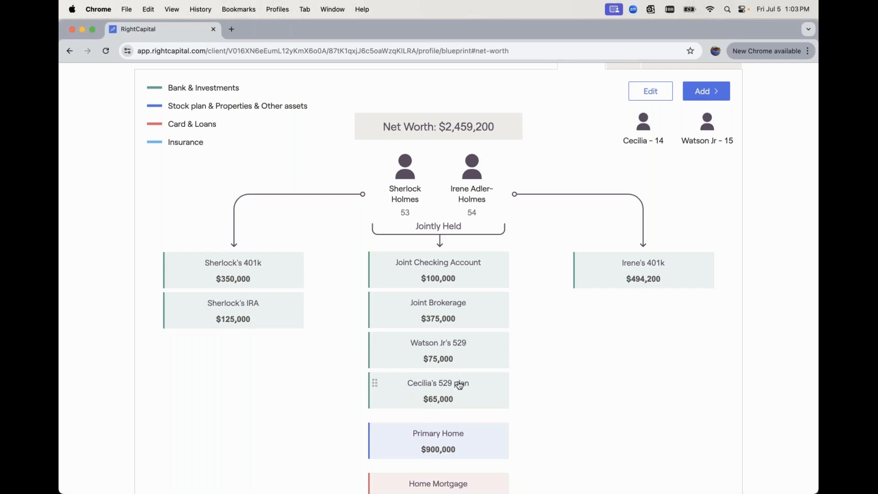
scroll(460, 385, down, 2)
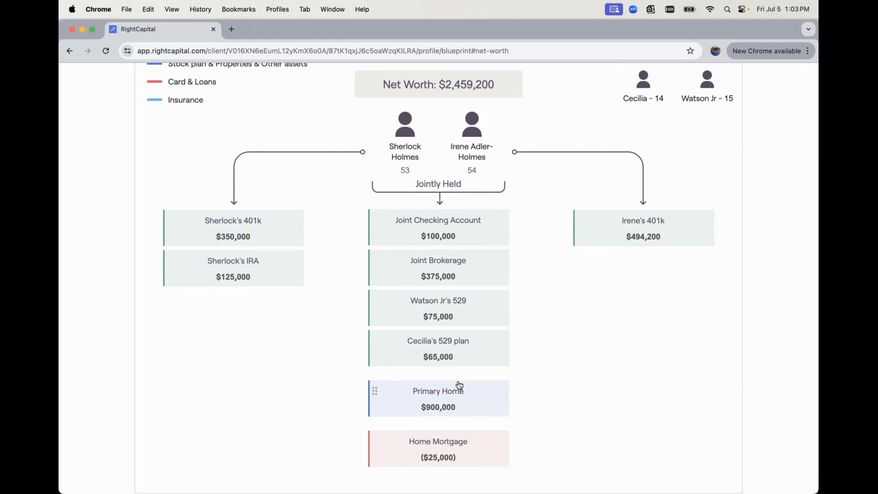
scroll(516, 338, up, 2)
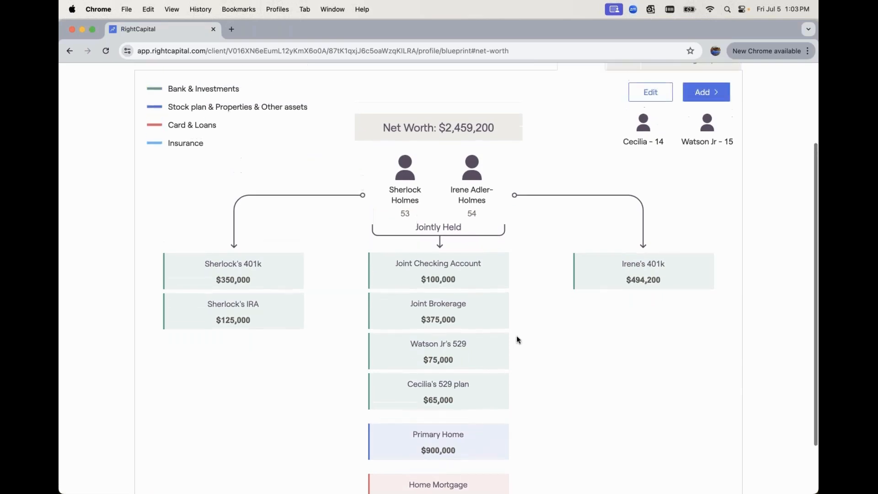
scroll(516, 339, up, 4)
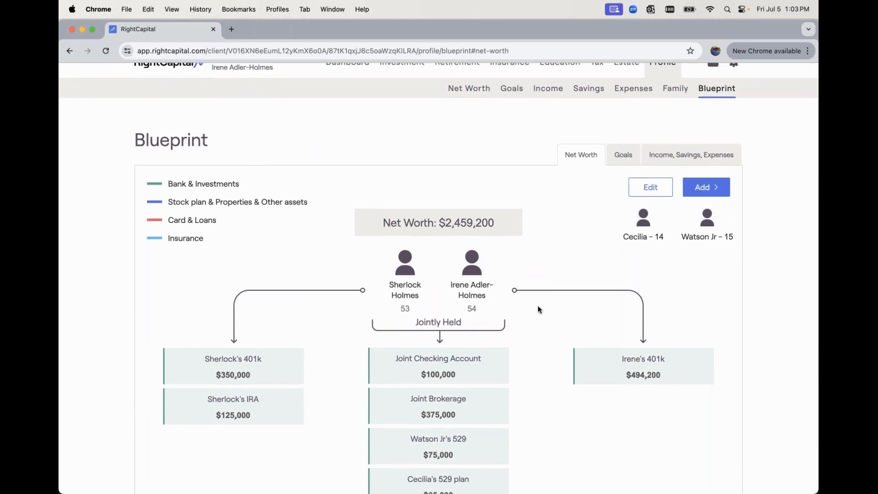
- Switch the Blueprint to the Goals timeline and review the vacation and education goals from 2025 to 2028
click(633, 160)
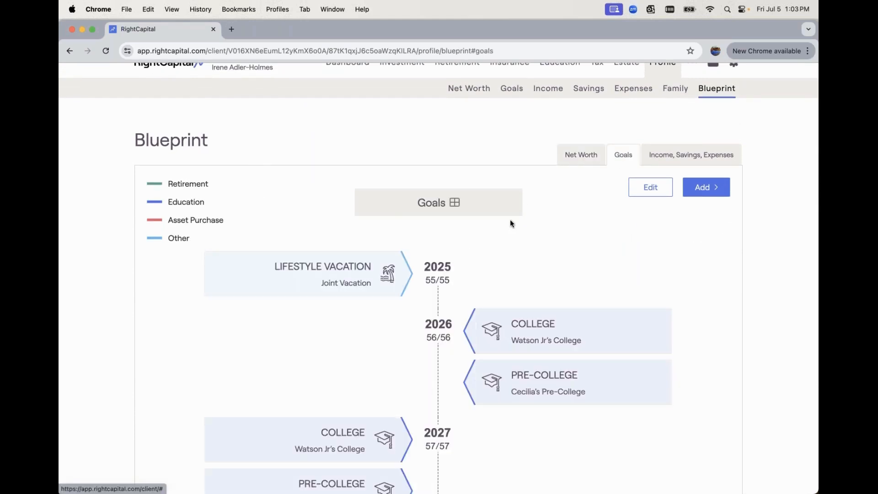
scroll(505, 235, down, 2)
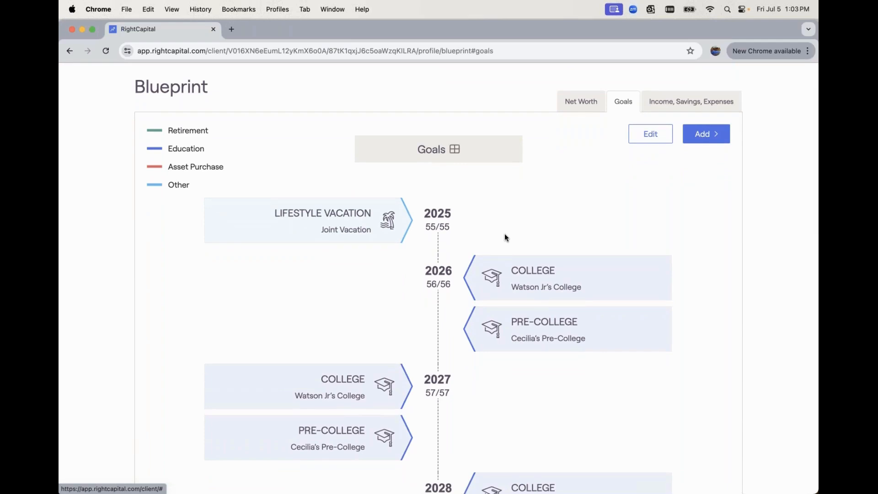
scroll(505, 234, down, 2)
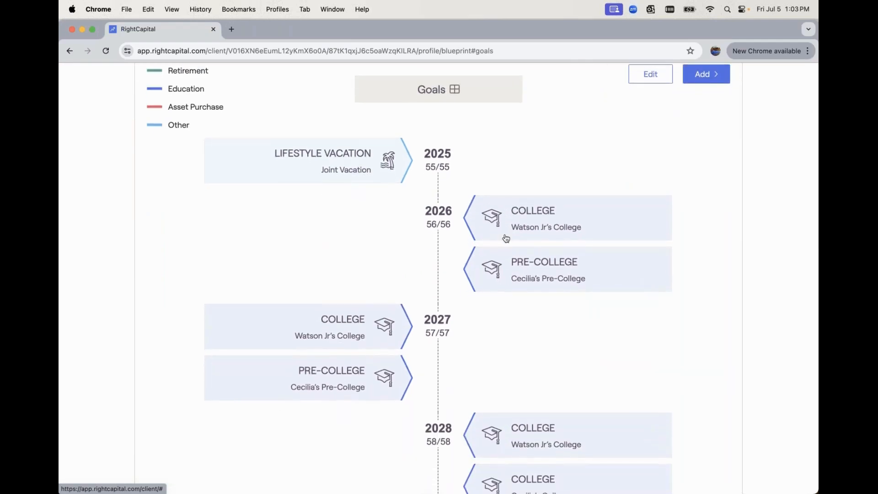
scroll(506, 238, down, 2)
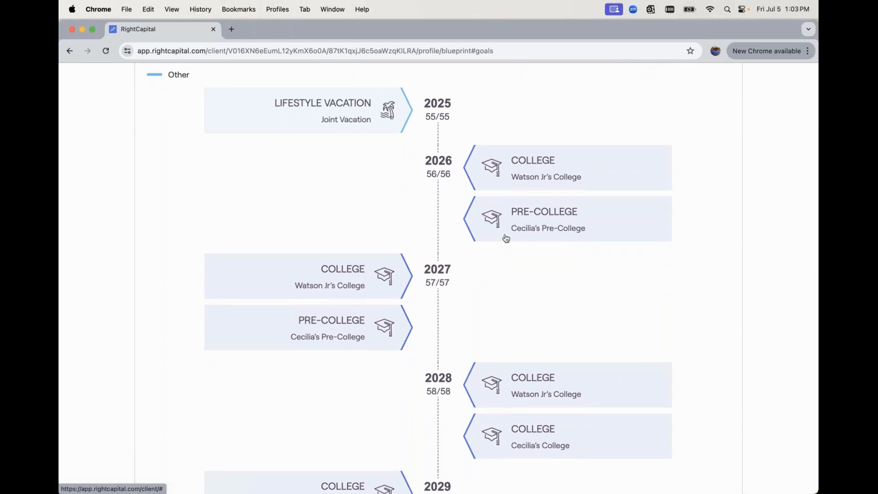
- Open the 2026 College goal and examine its student, age range, college cost, scholarship and borrowing settings
click(544, 162)
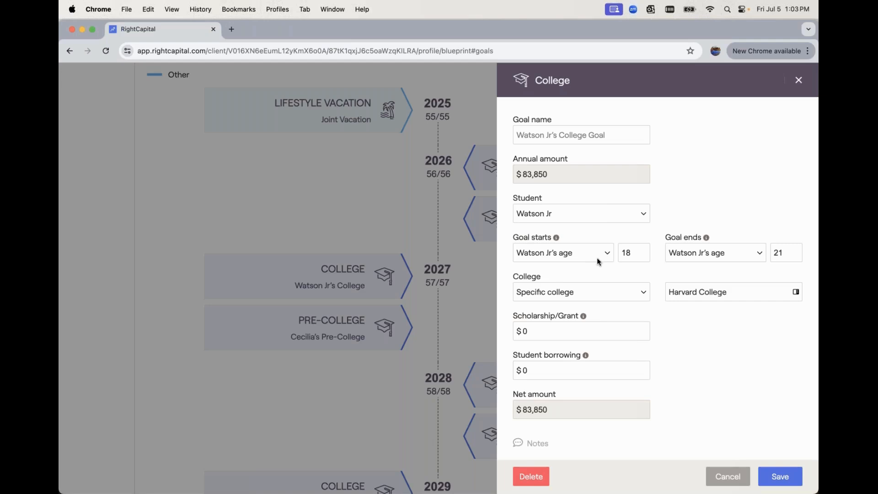
scroll(596, 257, down, 1)
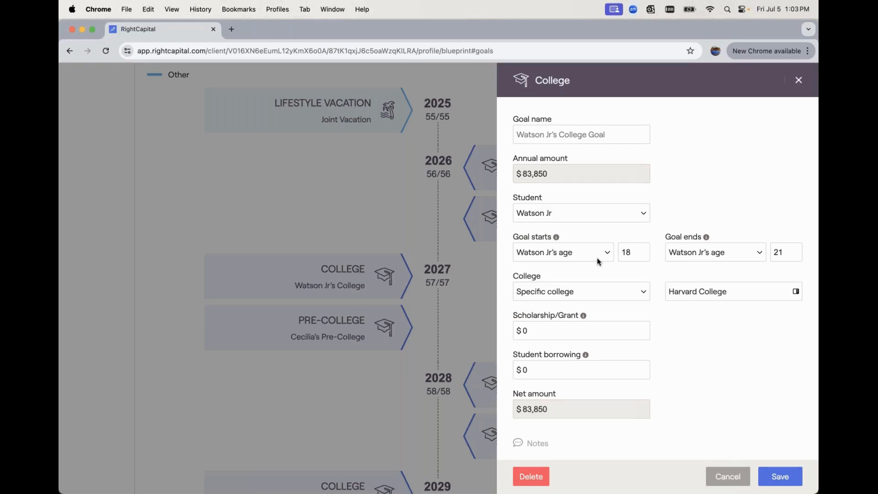
click(561, 329)
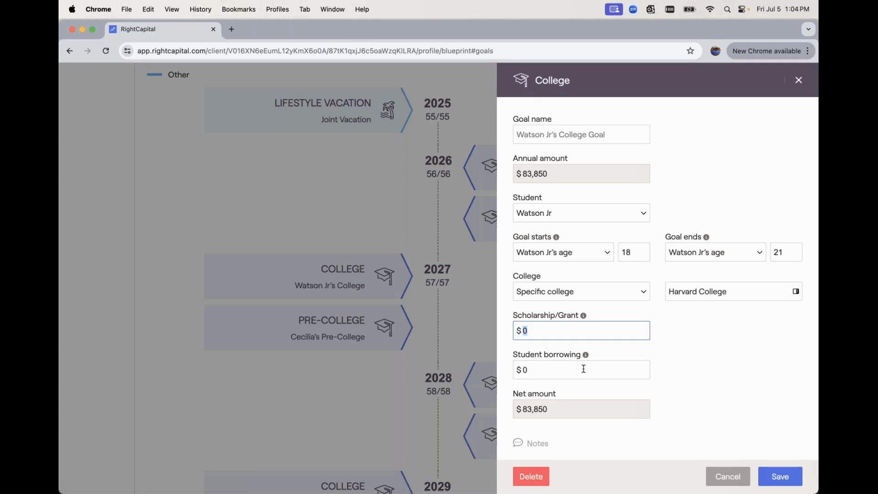
key(shift+Tab)
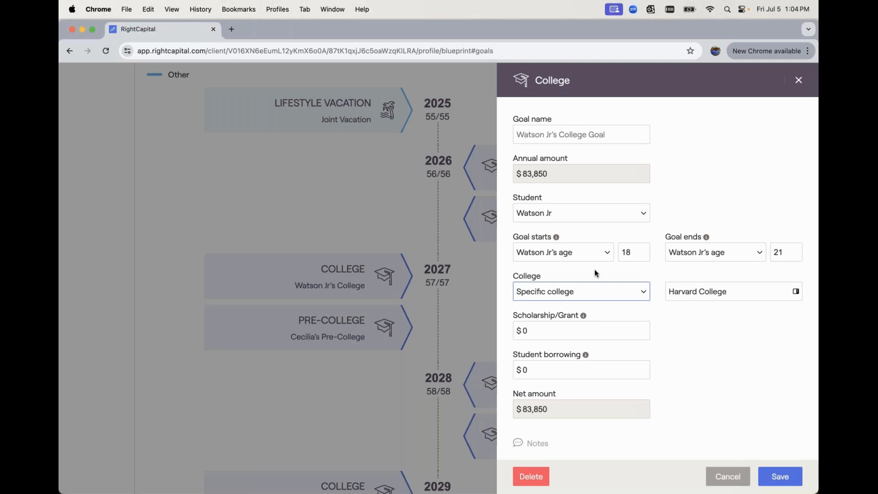
- Switch the college cost basis to National average and view the available school types
click(577, 294)
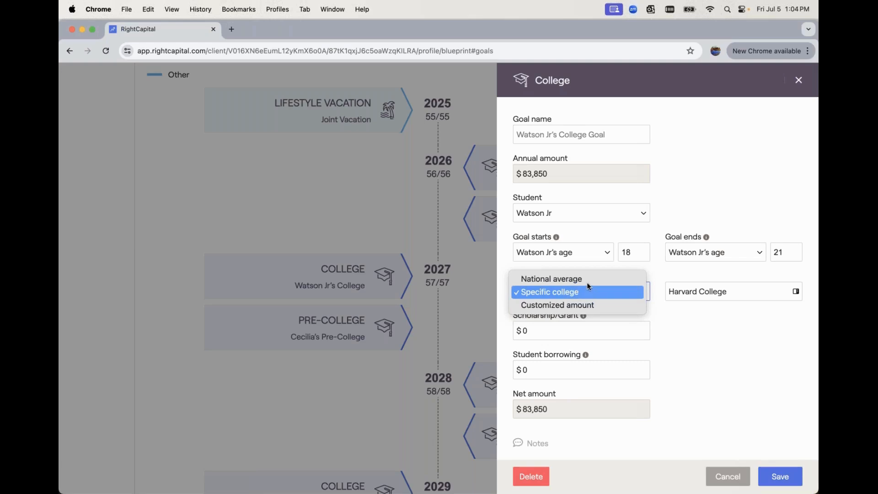
click(583, 279)
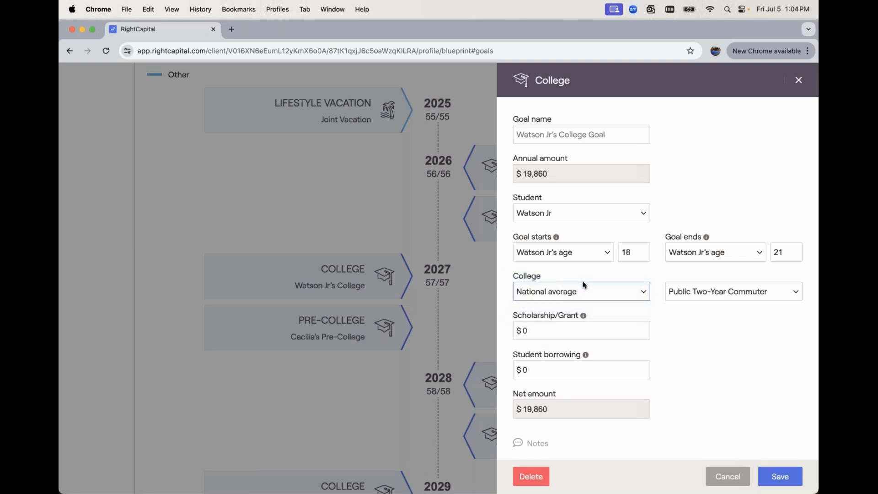
click(702, 294)
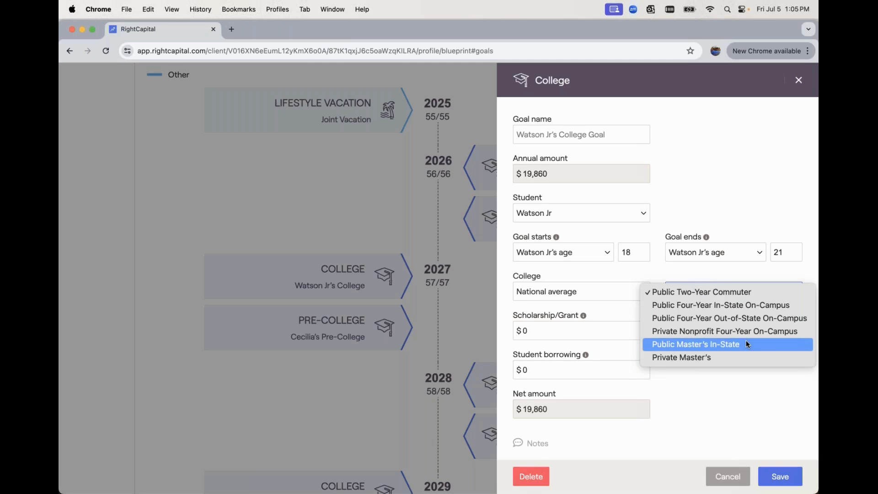
click(753, 274)
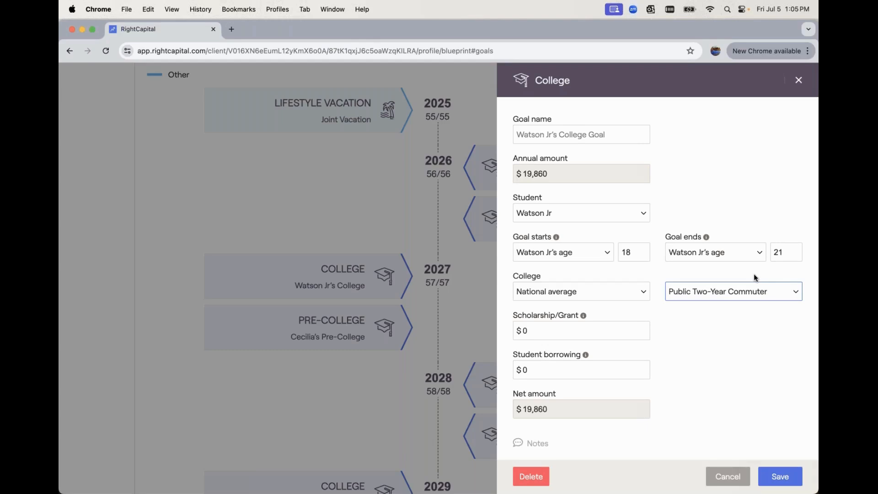
- Switch the college cost basis to Customized amount and select the gross amount for editing
click(612, 293)
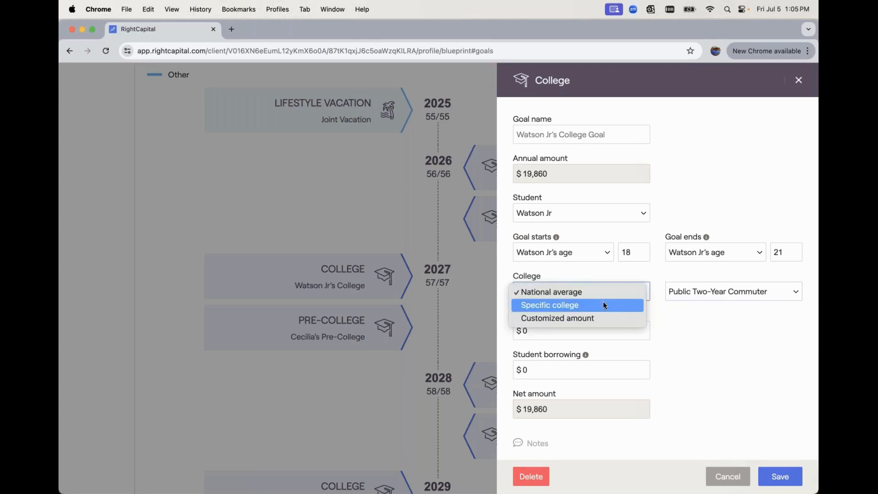
click(599, 317)
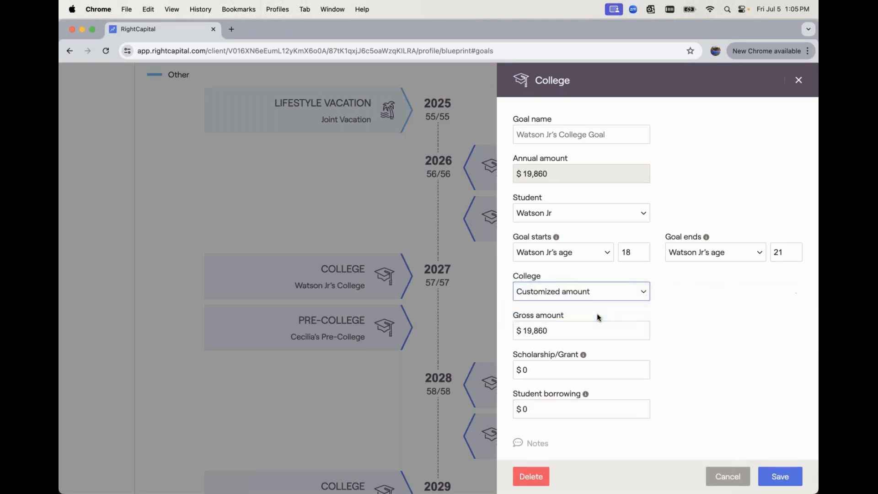
scroll(597, 314, down, 2)
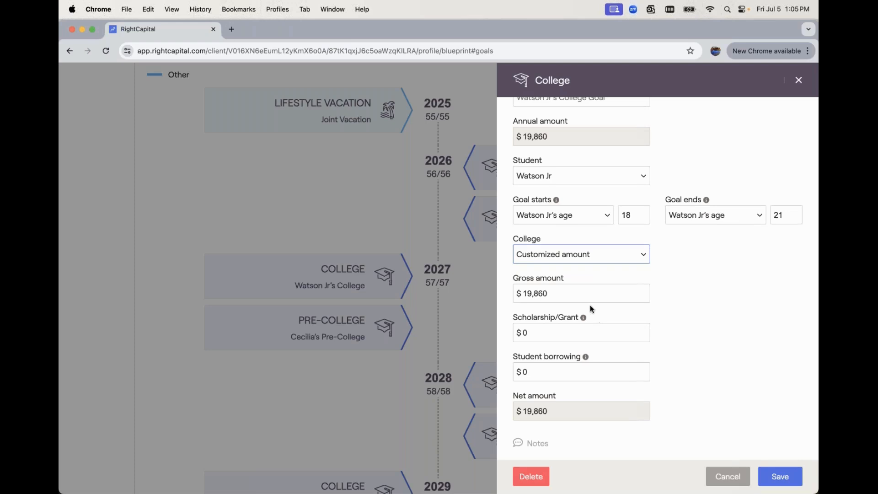
drag(575, 294, 513, 290)
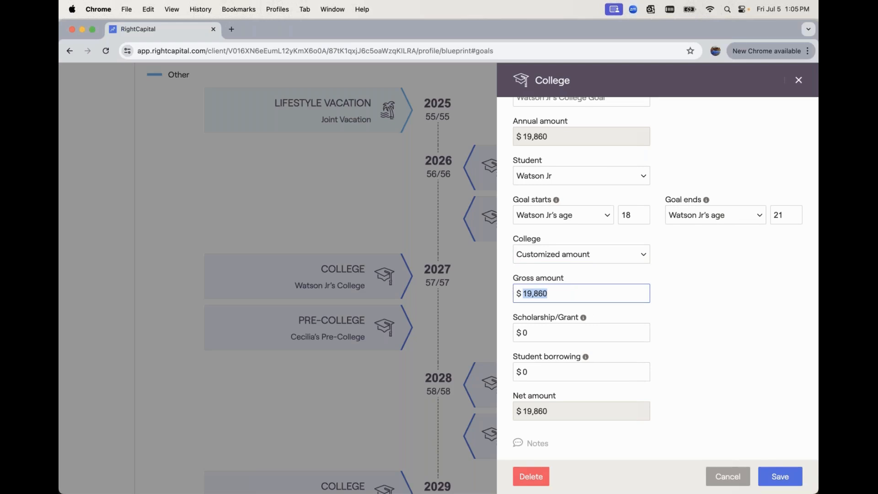
- Set the cost basis to Specific college, look up "harvard", choose Harvard College, and save the college goal
click(596, 255)
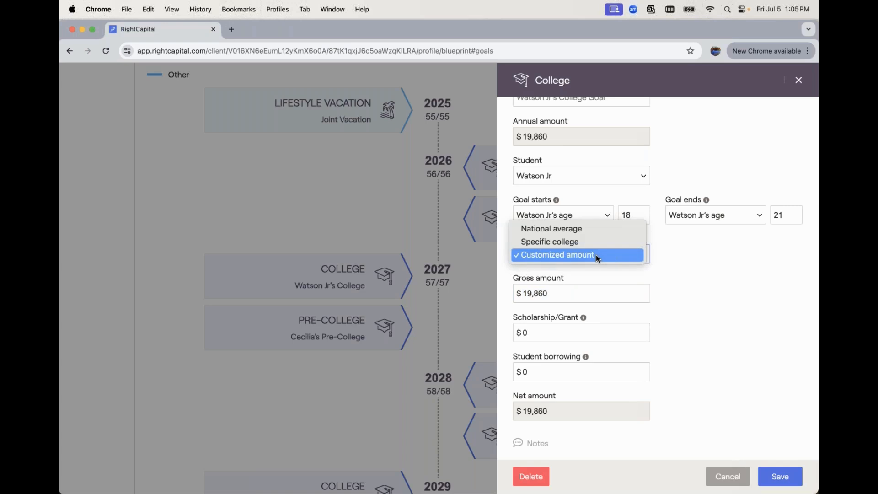
click(592, 242)
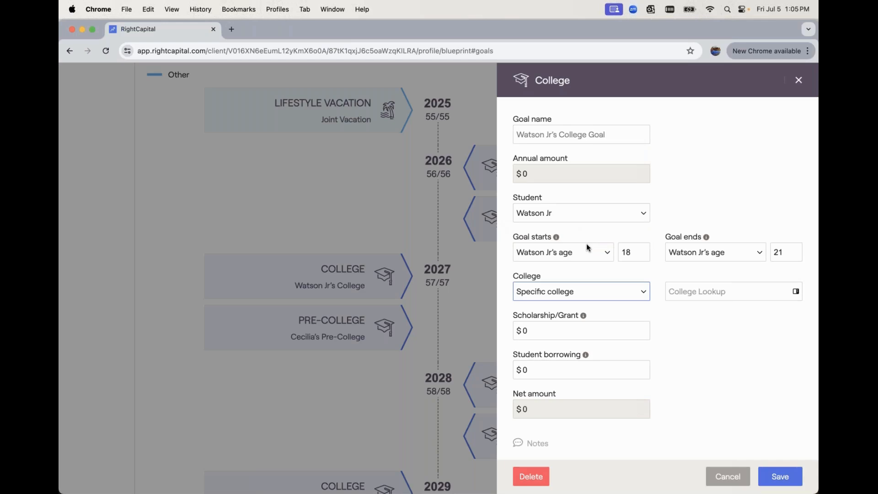
click(745, 294)
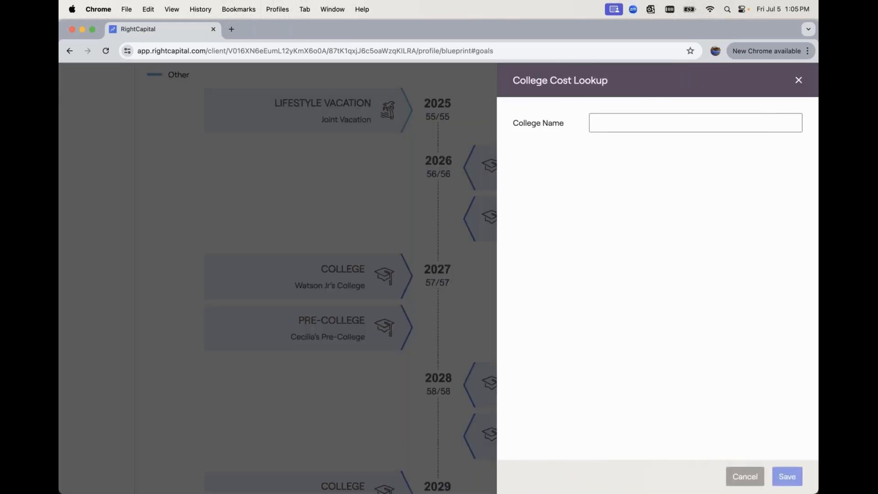
click(634, 120)
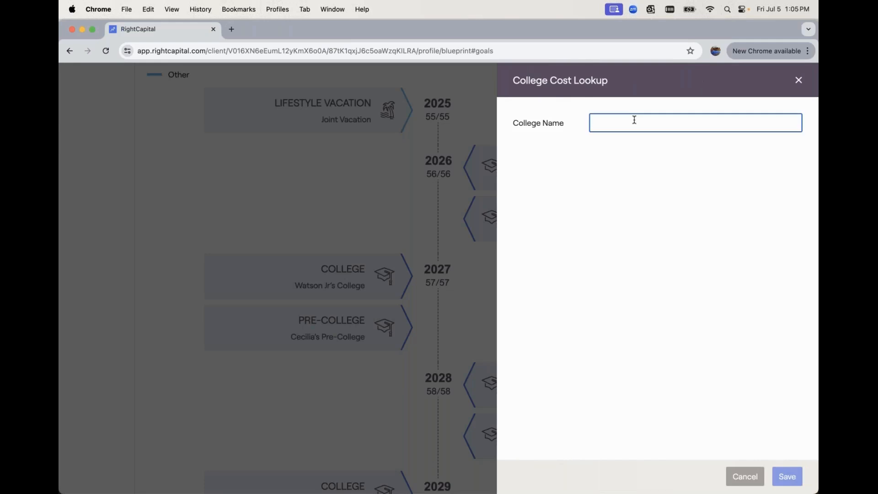
text(harvard)
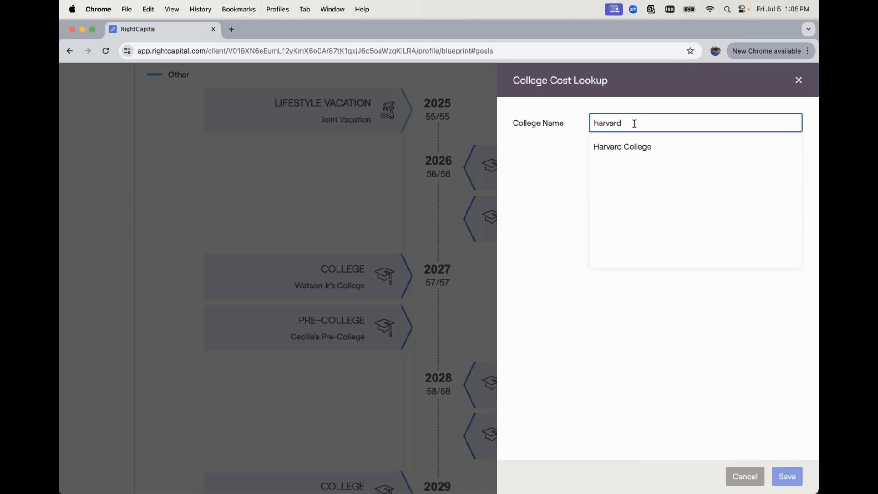
click(624, 150)
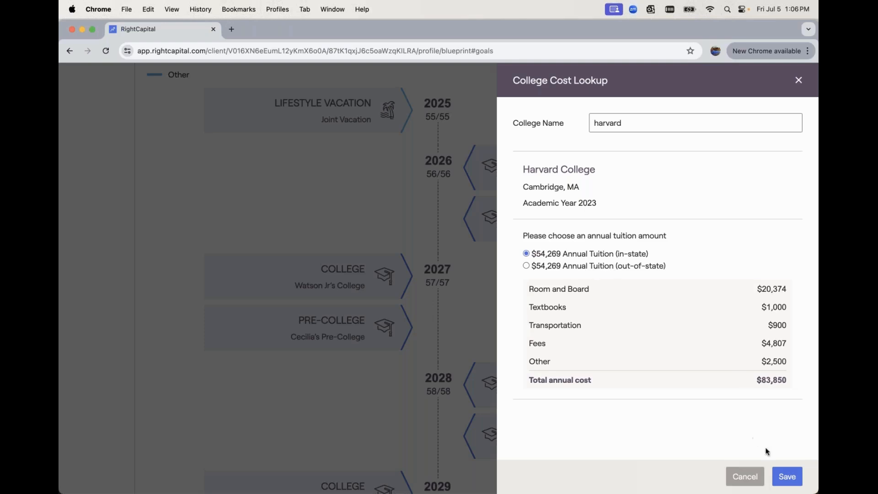
click(788, 484)
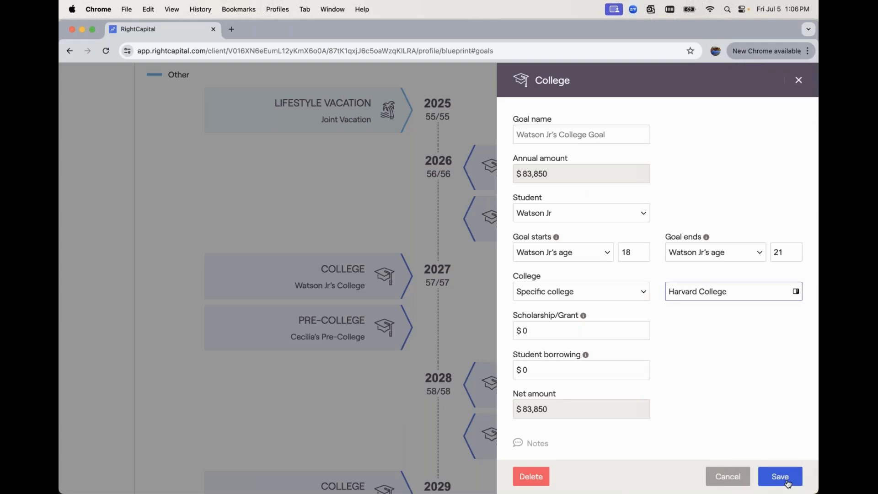
click(789, 484)
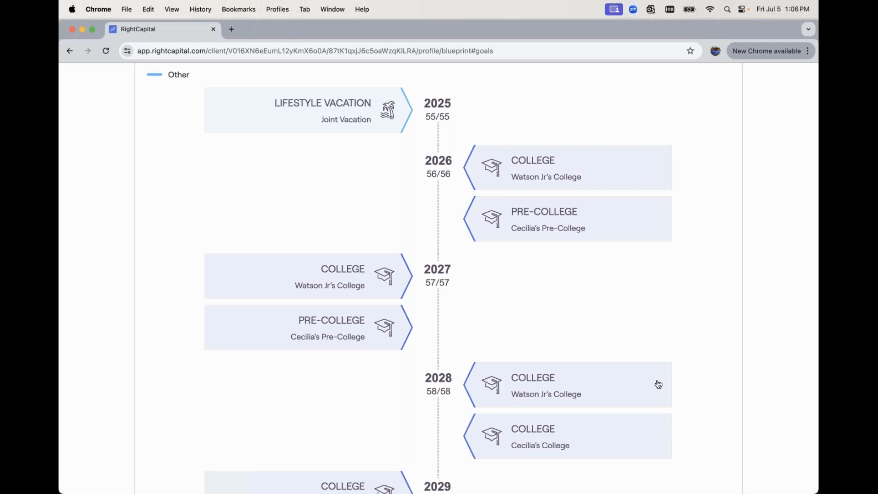
- Open the 2026 Pre-College goal, examine its ages and tuition cost, and close it without saving
scroll(658, 384, down, 1)
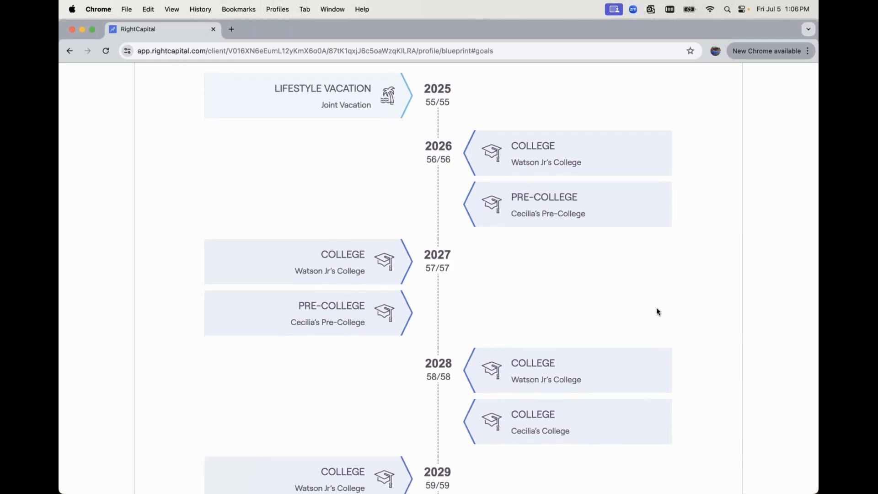
click(586, 217)
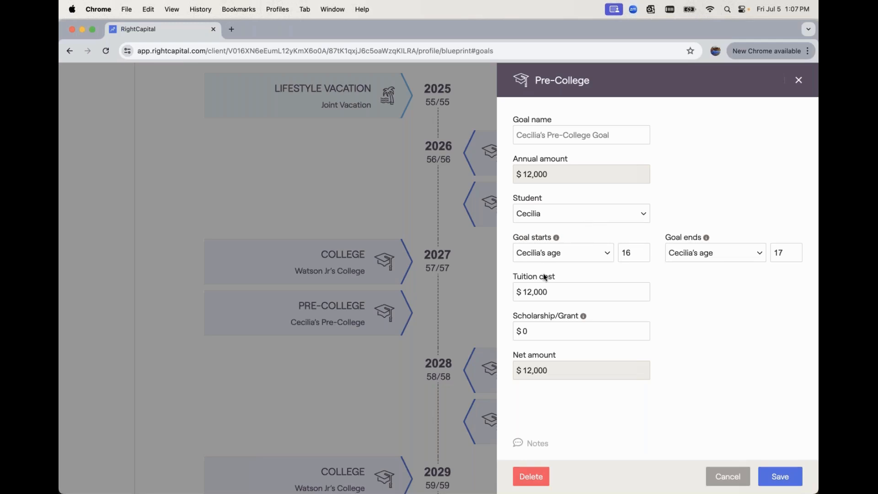
click(721, 478)
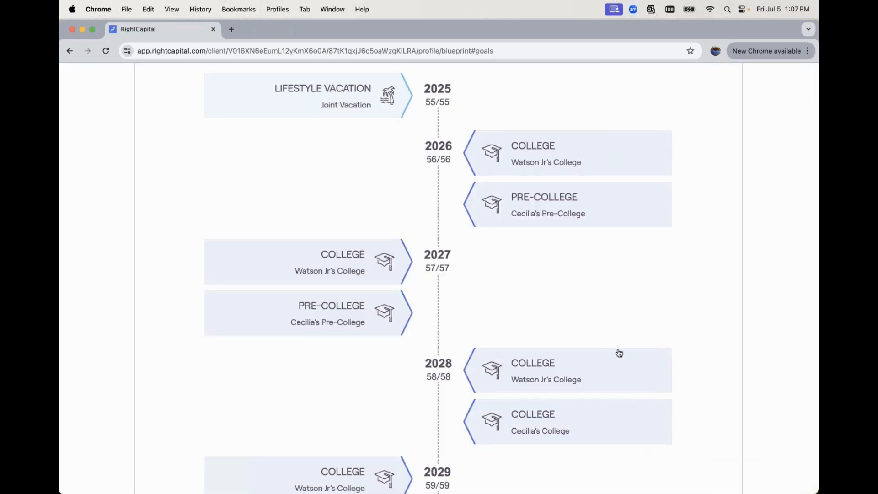
- Open the younger child's 2028 College goal, examine its ages and Stanford University cost basis, and close it without saving
scroll(603, 320, down, 5)
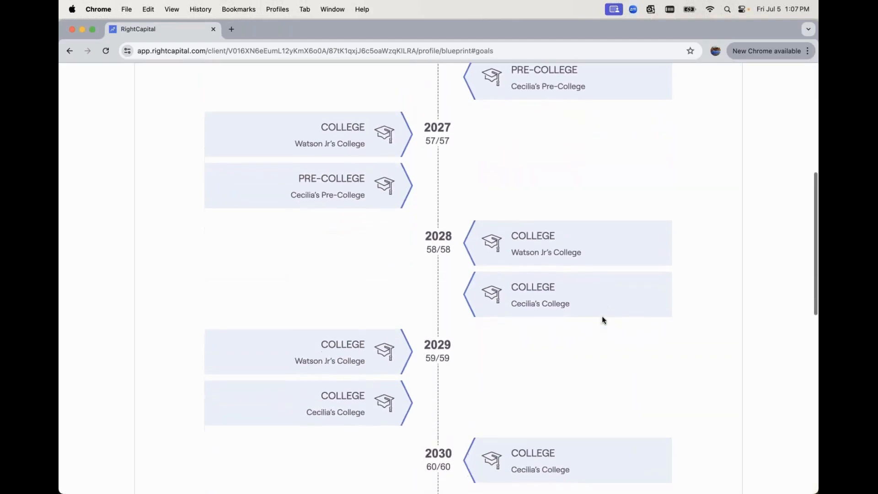
click(547, 264)
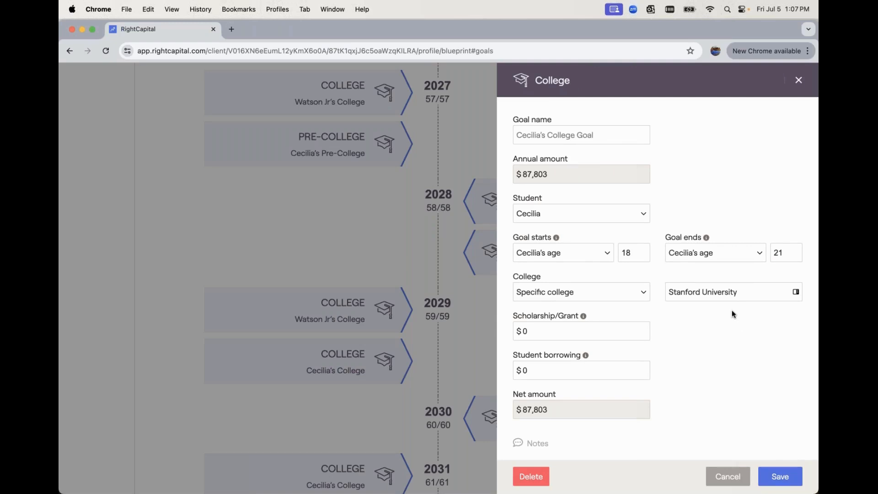
click(727, 475)
- Examine the remaining college, retirement, home relocation and long-term care goals on the Blueprint goals timeline
scroll(632, 385, down, 3)
scroll(632, 386, down, 5)
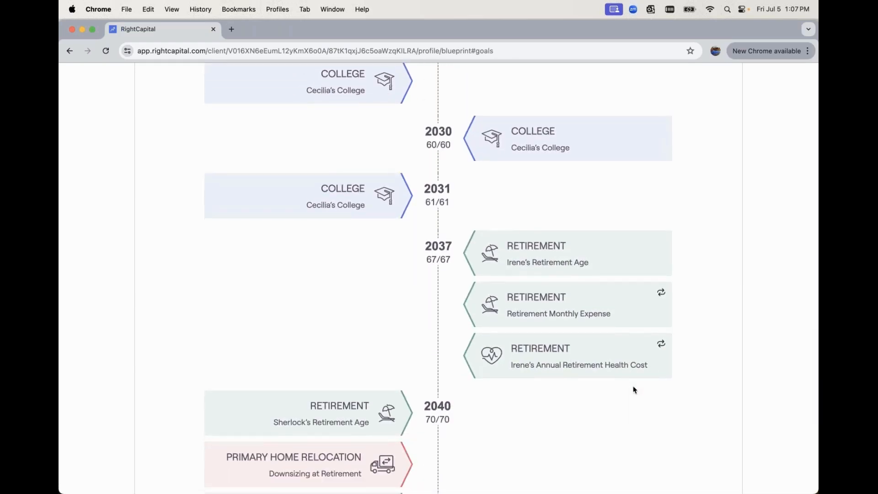
scroll(634, 389, down, 2)
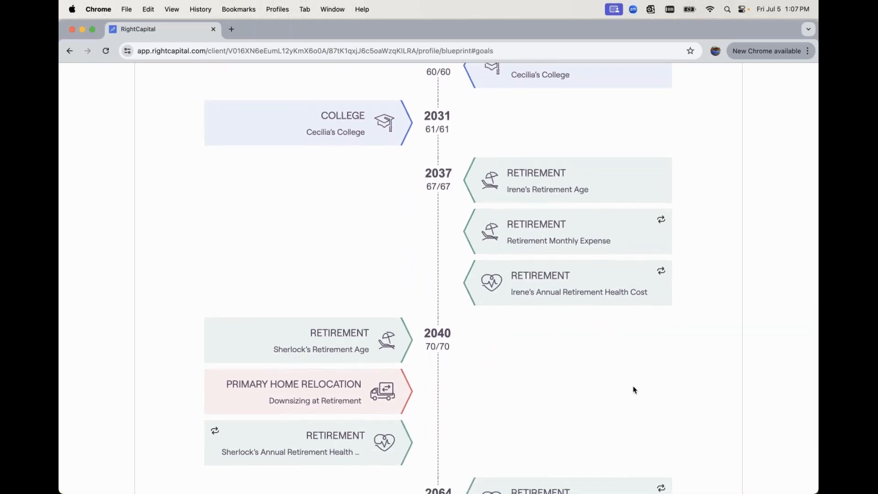
scroll(633, 389, down, 2)
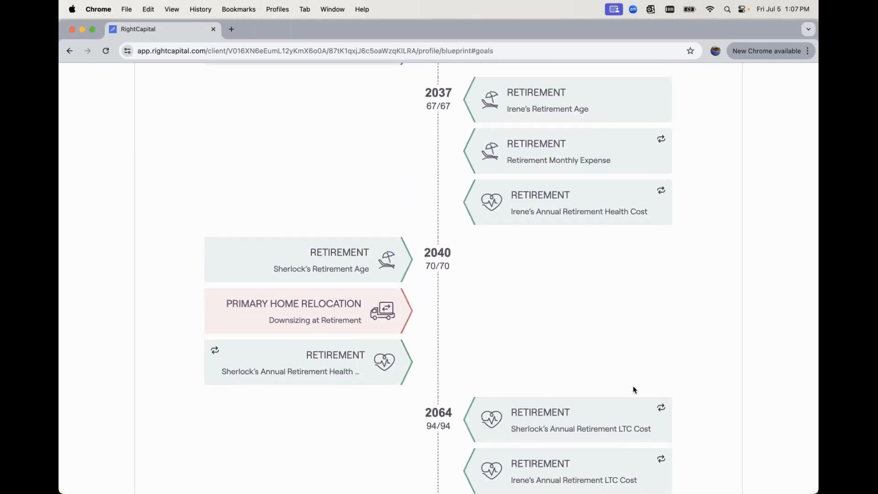
scroll(634, 389, down, 1)
scroll(634, 389, up, 10)
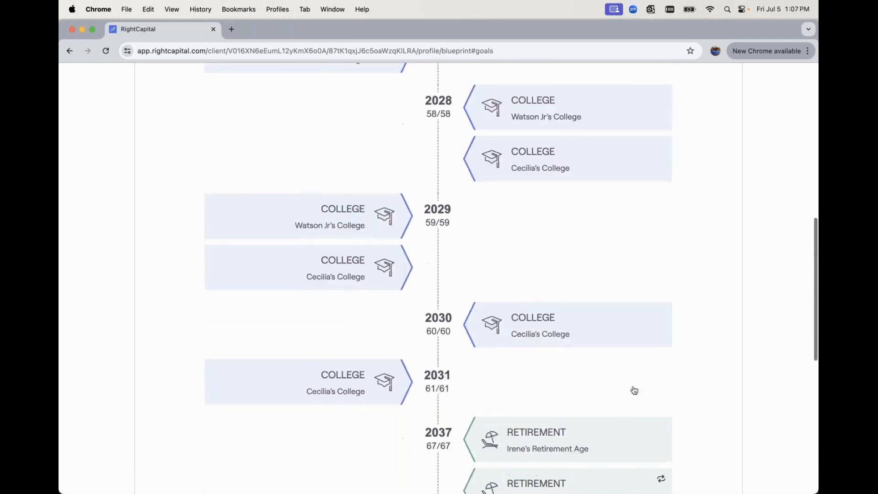
scroll(634, 389, up, 10)
- View the Blueprint's income, savings and expenses, examine the first spouse's Social Security details, and close them without saving
click(717, 174)
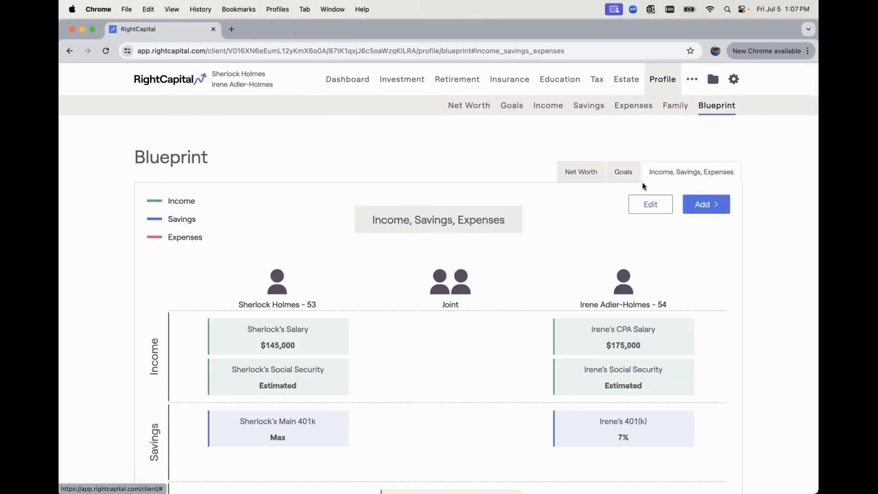
scroll(520, 348, down, 3)
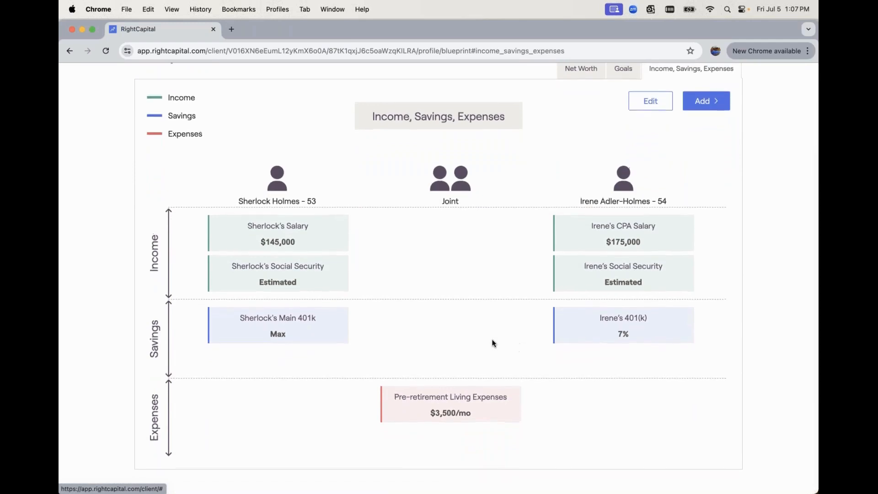
click(294, 274)
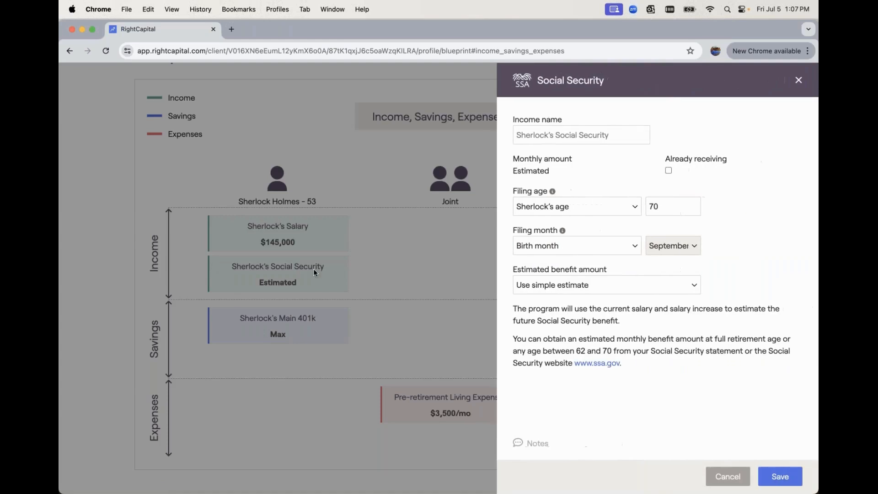
click(717, 479)
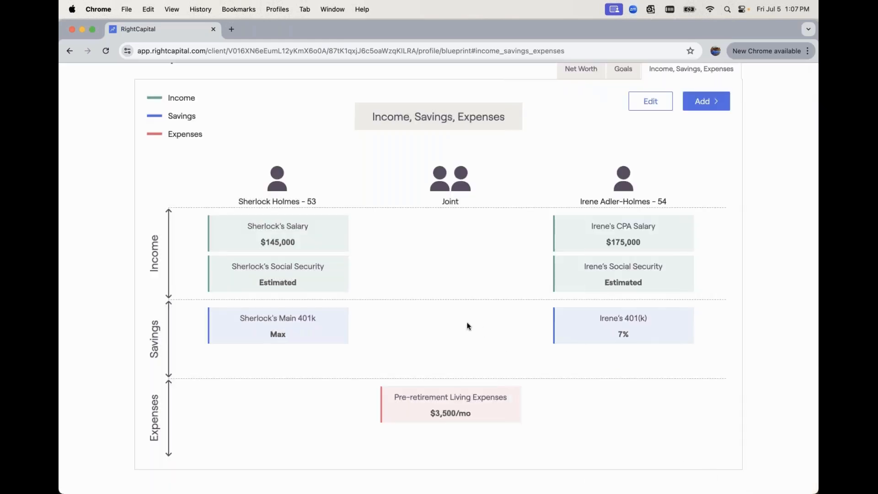
scroll(463, 323, up, 5)
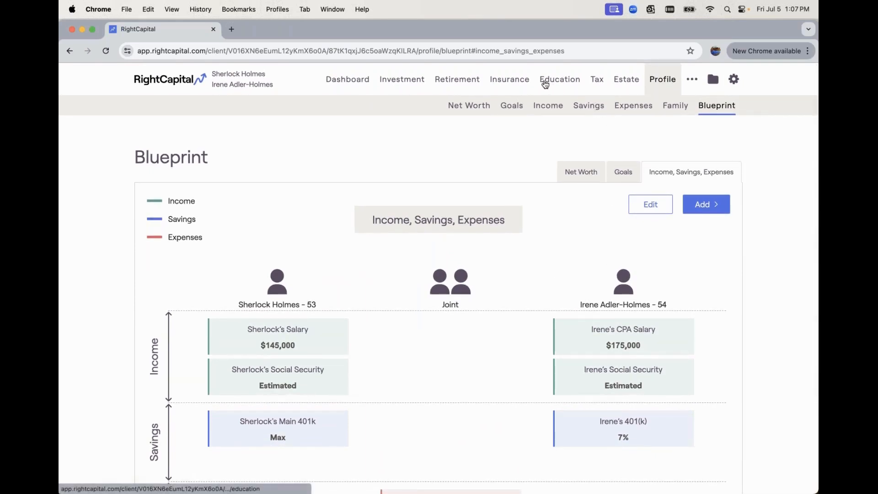
- Open the Education Funding Analysis and examine the first child's projected cost, goal coverage, and proposed college and 529 settings
click(548, 85)
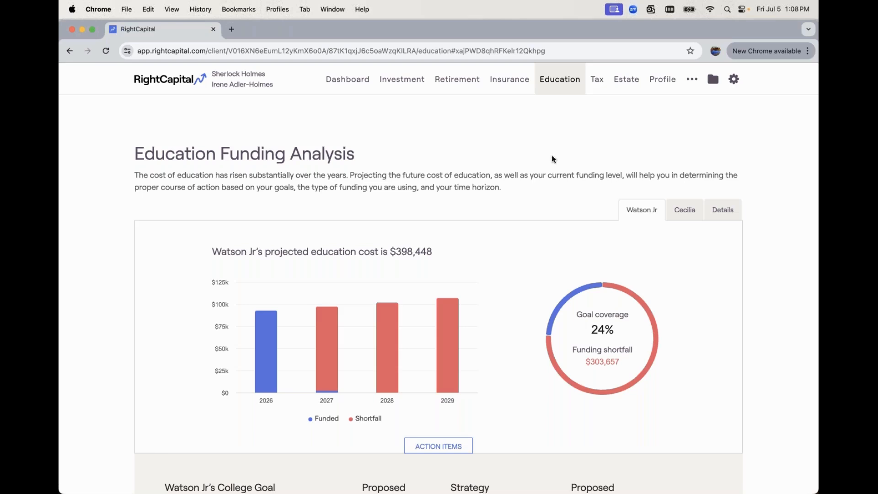
scroll(561, 164, down, 3)
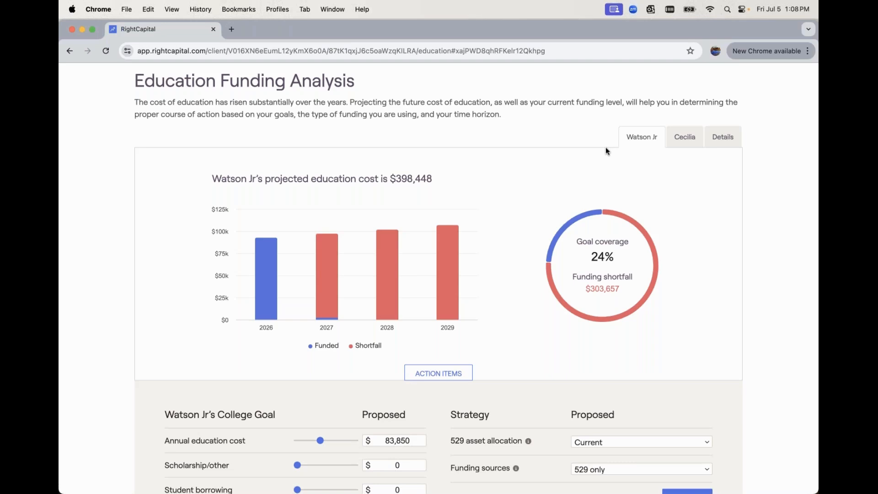
scroll(607, 151, down, 1)
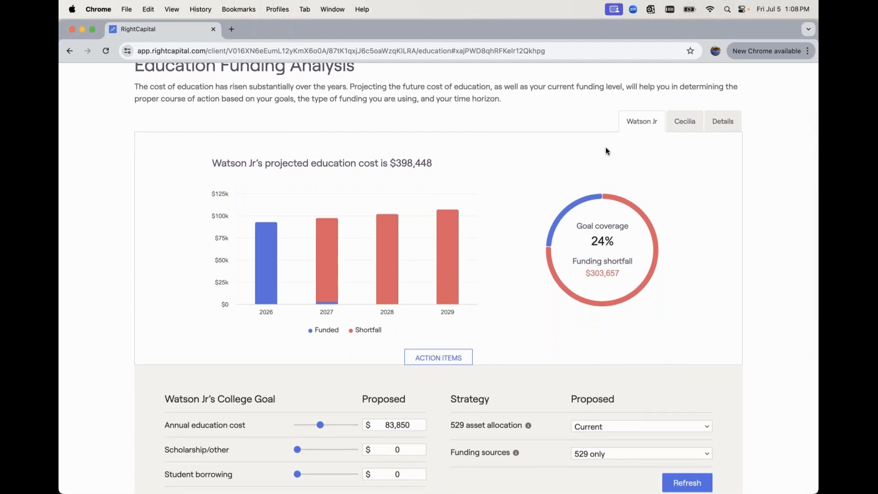
scroll(606, 151, down, 2)
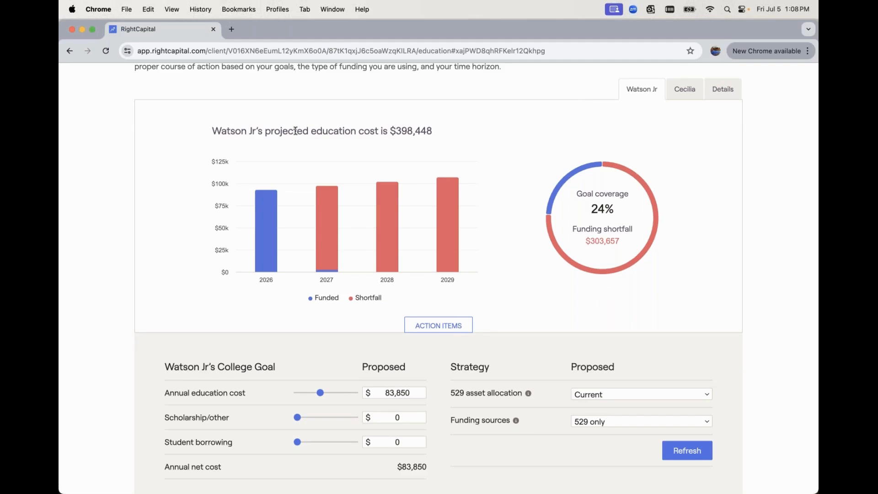
scroll(295, 131, down, 1)
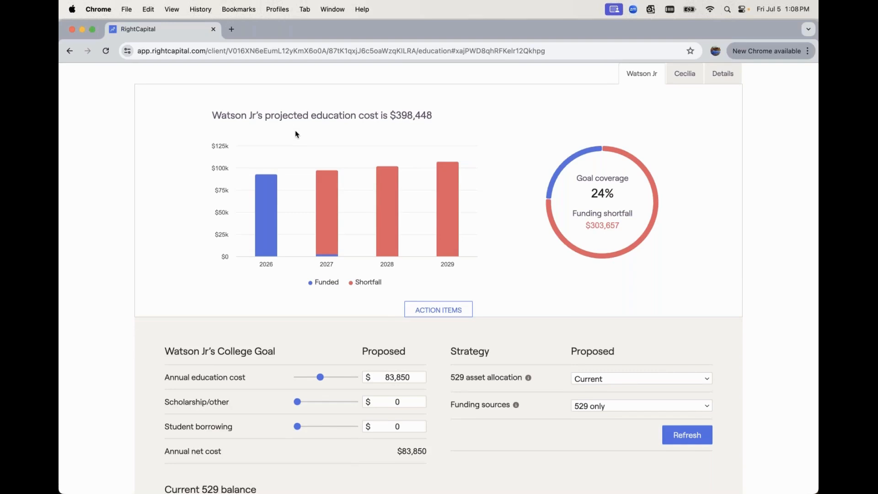
scroll(295, 134, down, 10)
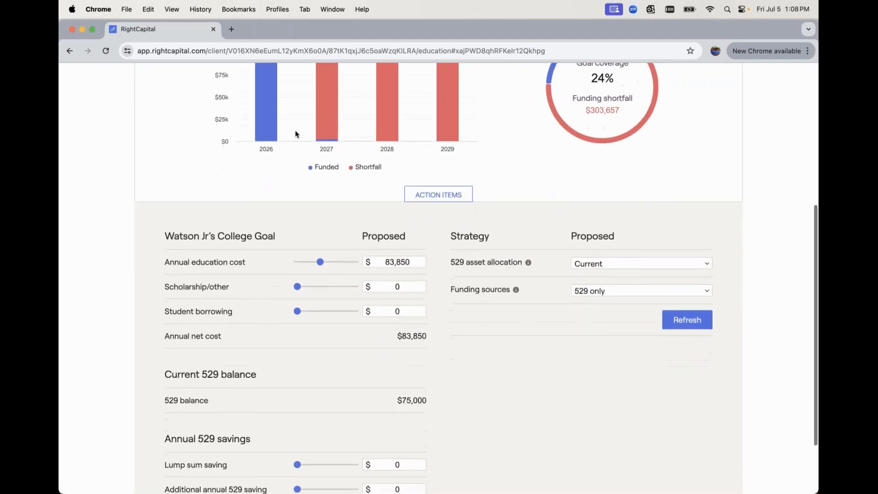
scroll(295, 134, down, 1)
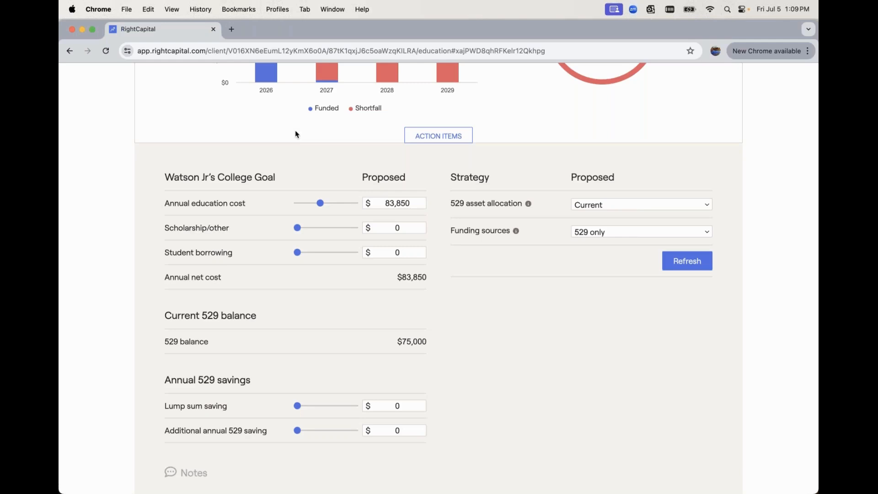
scroll(329, 185, up, 1)
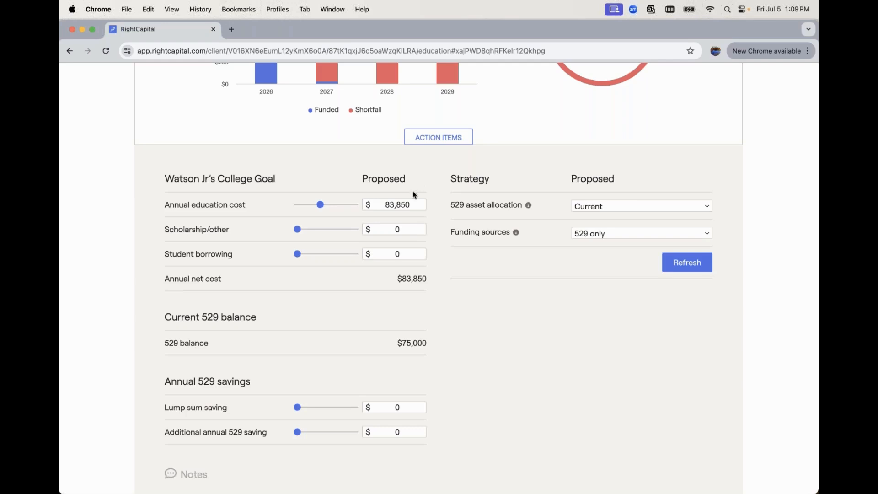
- Set the proposed scholarship/other amount of the first child's college goal to $8,000, leaving student borrowing at $0
click(406, 204)
click(397, 229)
key(BackSpace)
text(8000)
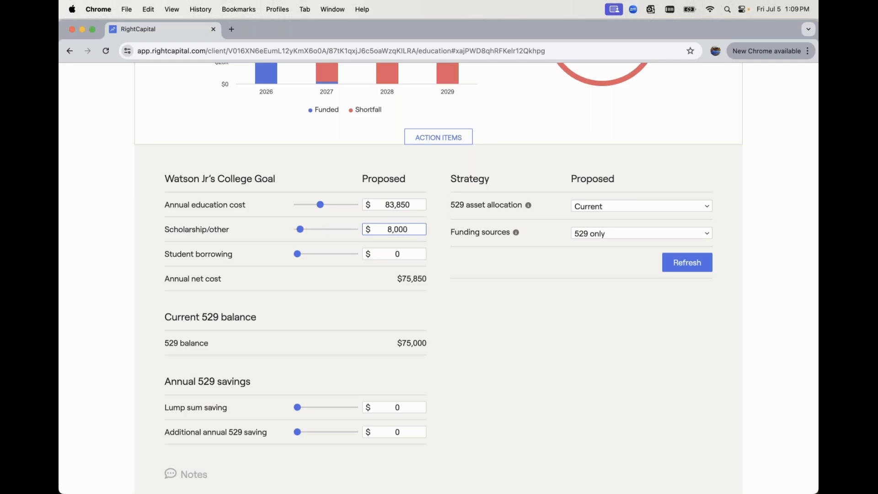
scroll(296, 254, down, 1)
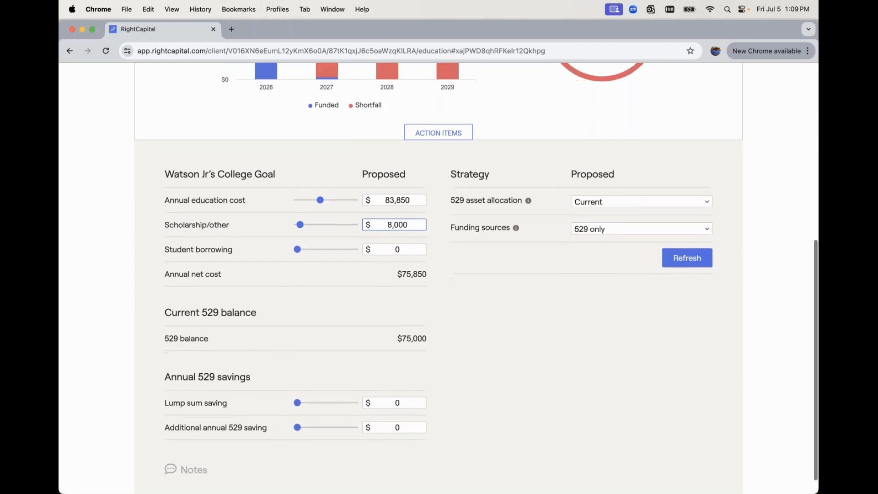
click(297, 252)
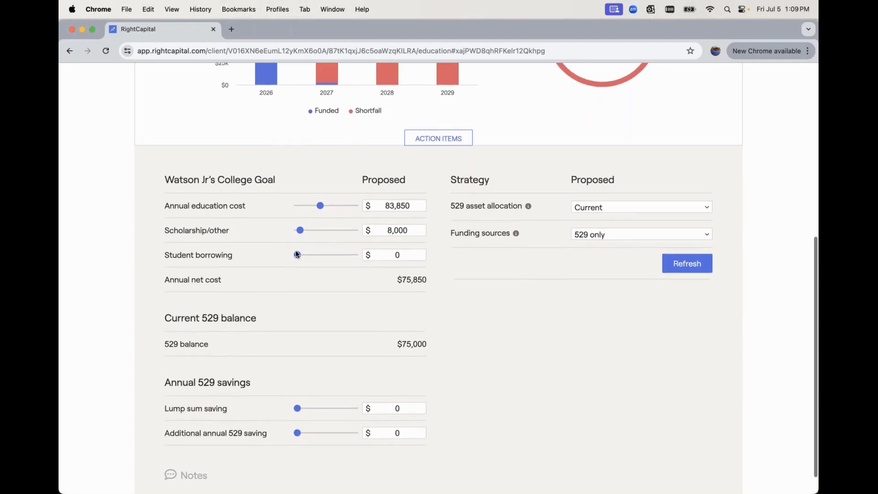
mouse_move(297, 253)
mouse_down()
mouse_move(321, 256)
mouse_move(295, 257)
mouse_up()
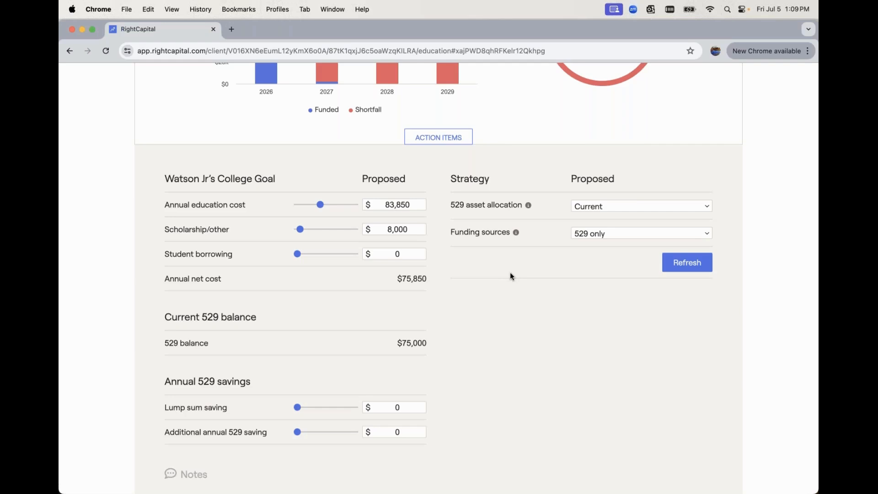
- Set the proposed lump sum saving under annual 529 savings to $10,000
scroll(509, 272, up, 1)
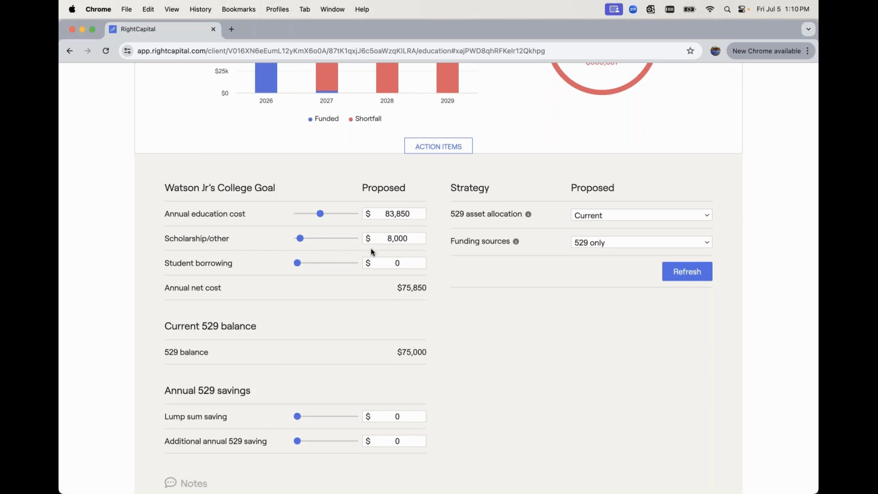
scroll(365, 256, down, 2)
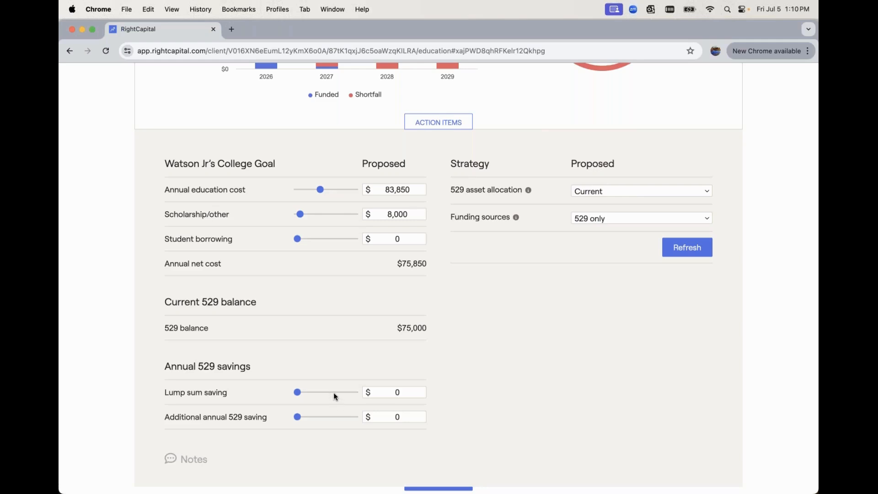
scroll(334, 396, down, 1)
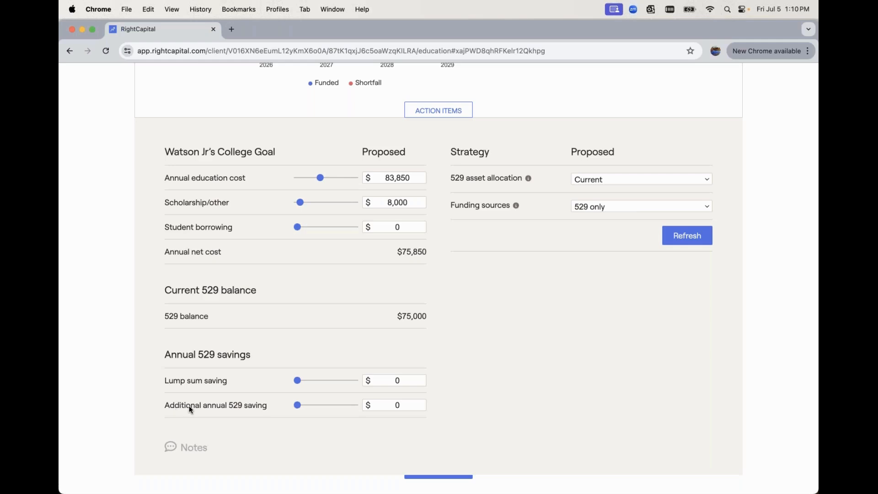
click(382, 382)
key(BackSpace)
text(100000)
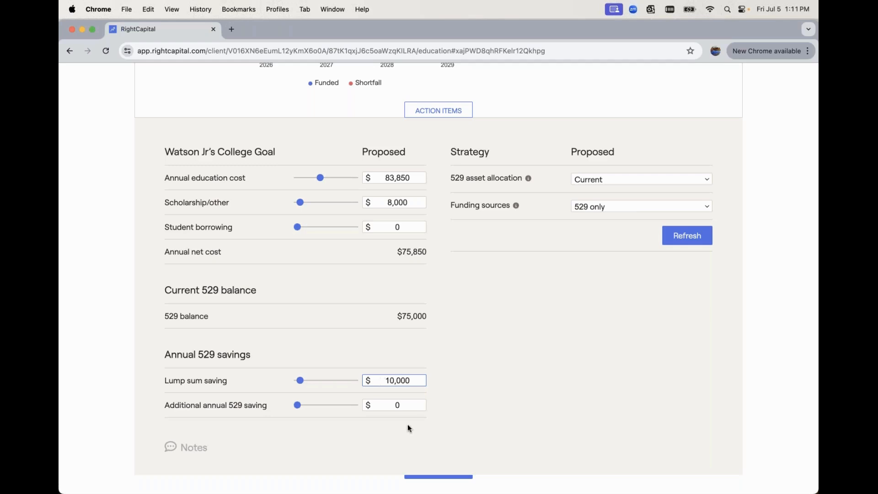
- Set the additional annual 529 saving to $15,000 and refresh the education funding analysis
click(378, 403)
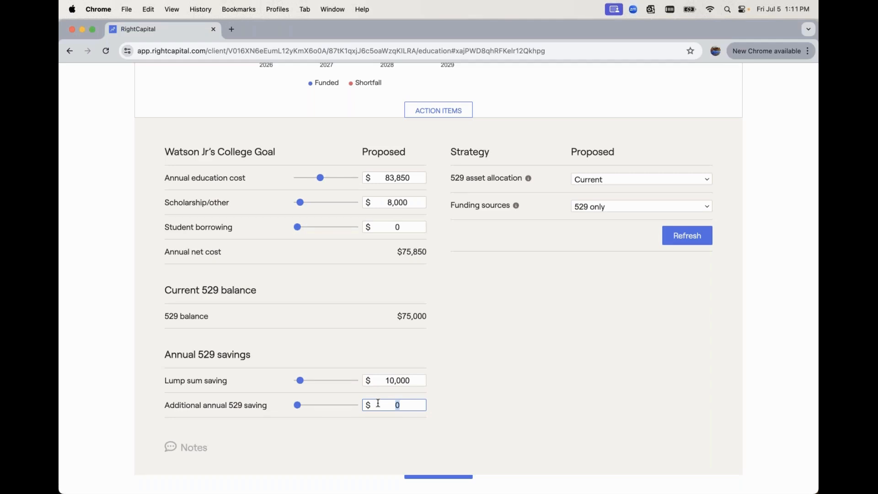
text(150000)
scroll(596, 372, up, 2)
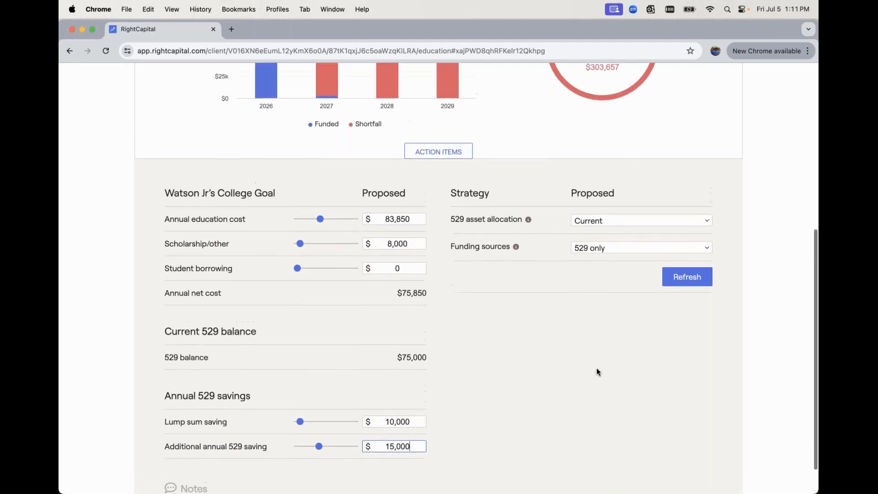
scroll(596, 371, up, 4)
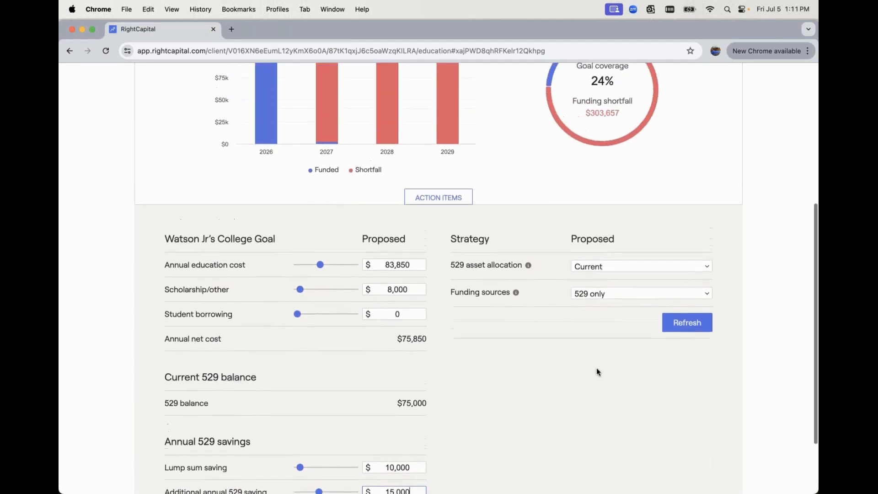
click(676, 382)
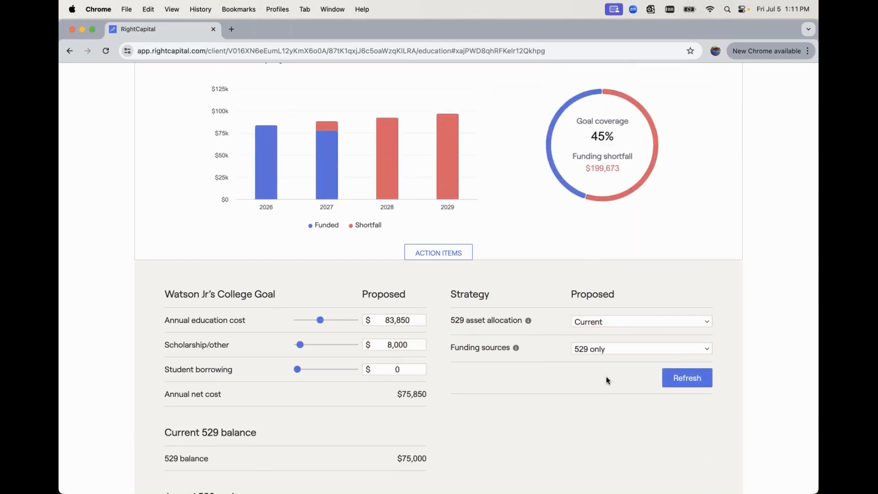
- Review the recalculated education funding chart and set the proposed 529 asset allocation to Aggressive
scroll(605, 377, up, 3)
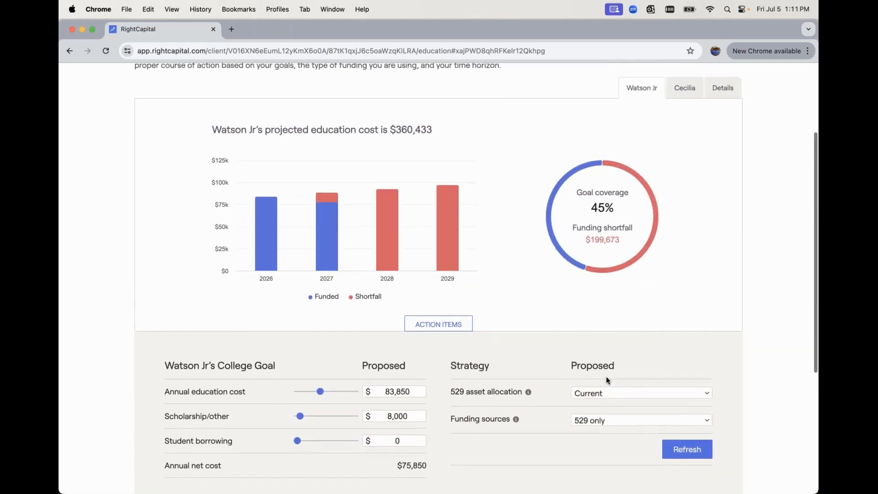
scroll(607, 377, down, 2)
scroll(607, 380, down, 1)
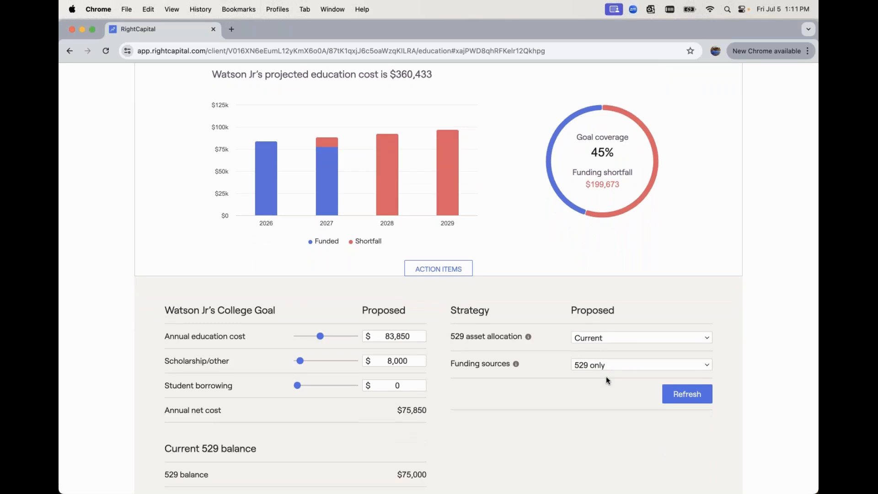
click(614, 342)
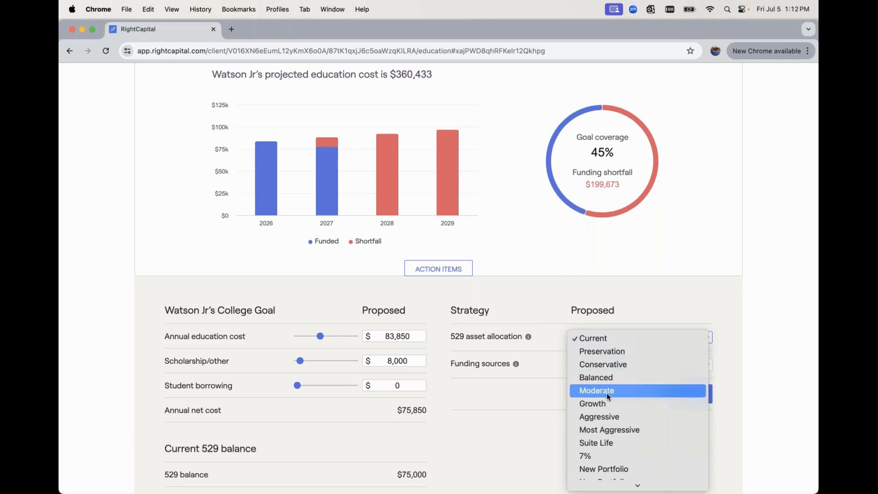
click(616, 419)
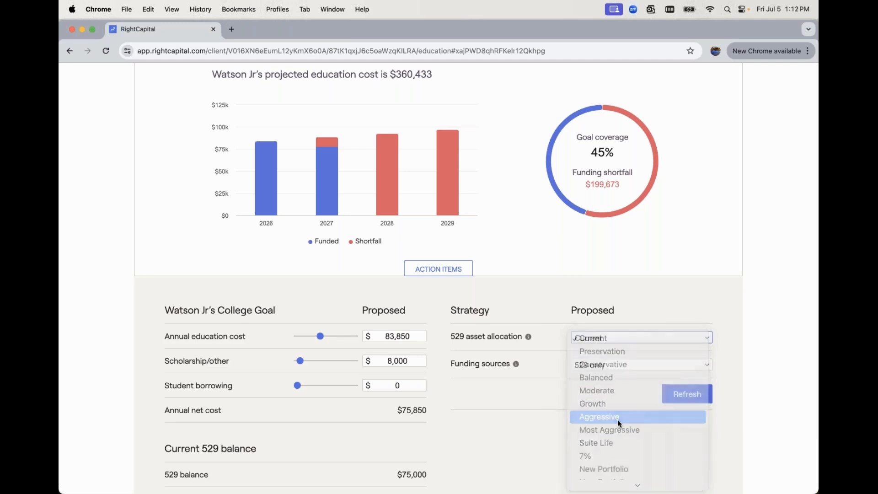
- Refresh the analysis with the Aggressive 529 allocation and check the available funding source options, keeping 529 only
click(679, 395)
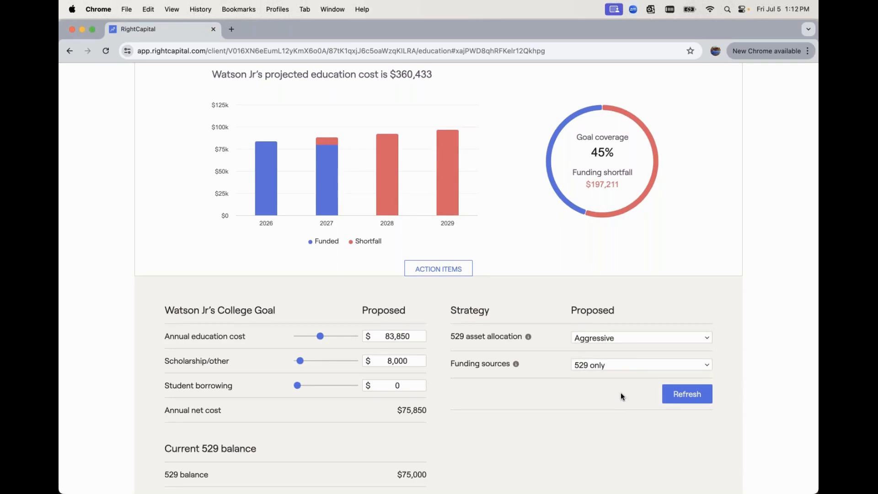
scroll(621, 394, down, 3)
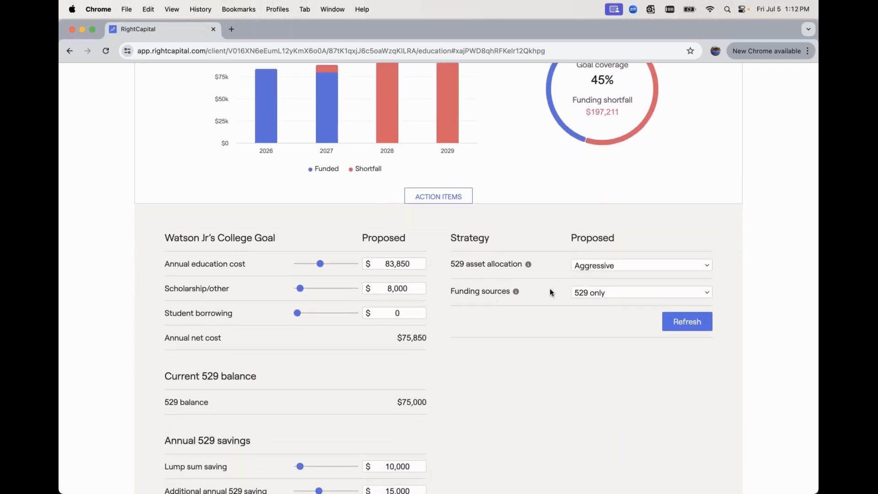
click(601, 298)
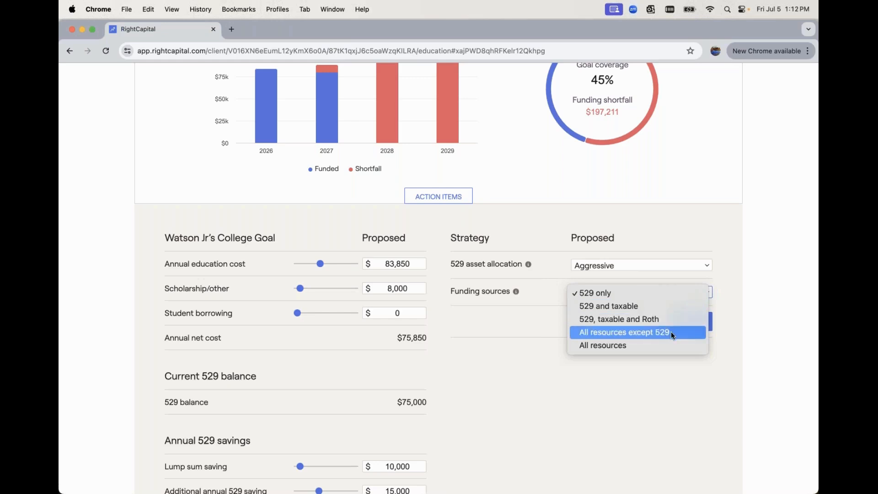
click(652, 358)
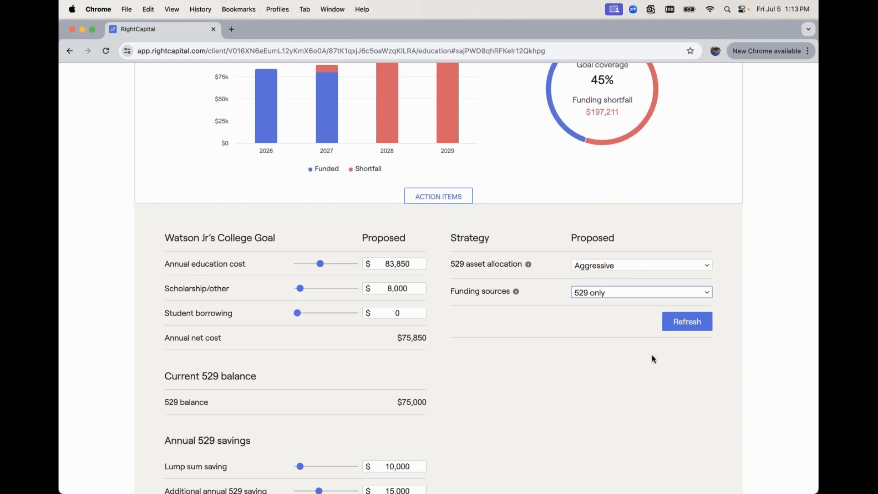
- Set the first child's proposed lump sum saving to $30,000 and refresh the education funding analysis
scroll(551, 326, up, 2)
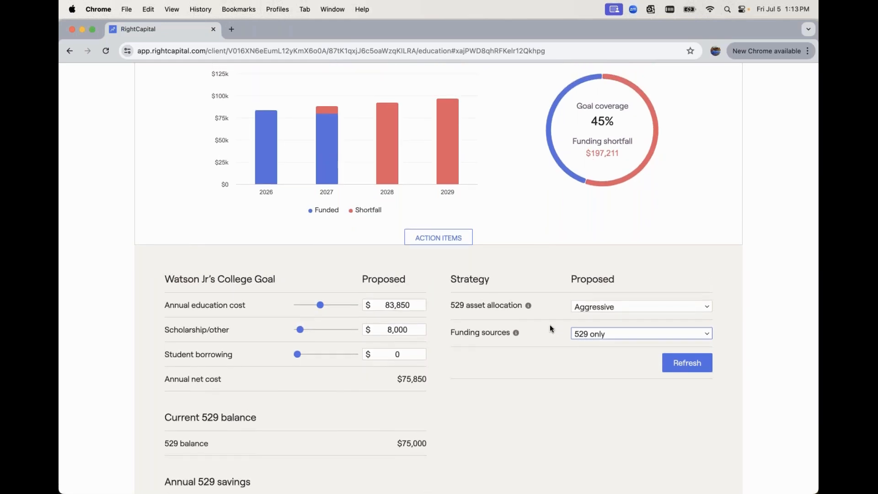
scroll(550, 328, up, 1)
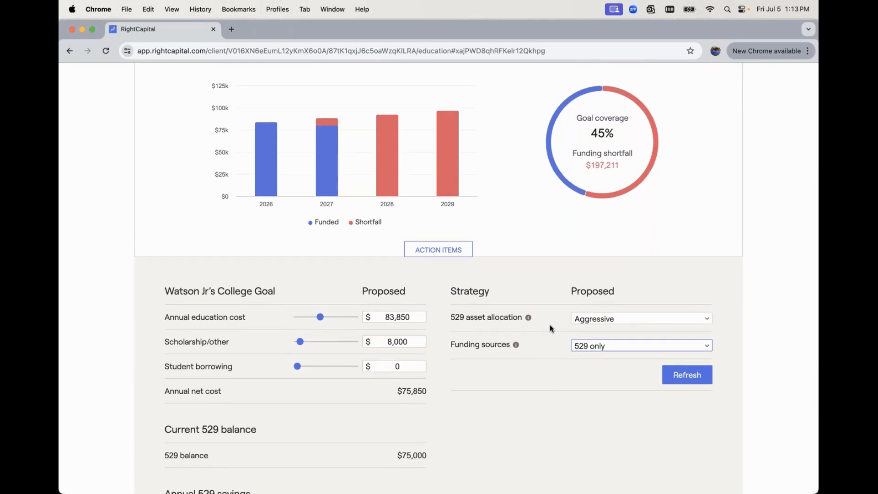
scroll(550, 326, up, 2)
scroll(550, 326, down, 6)
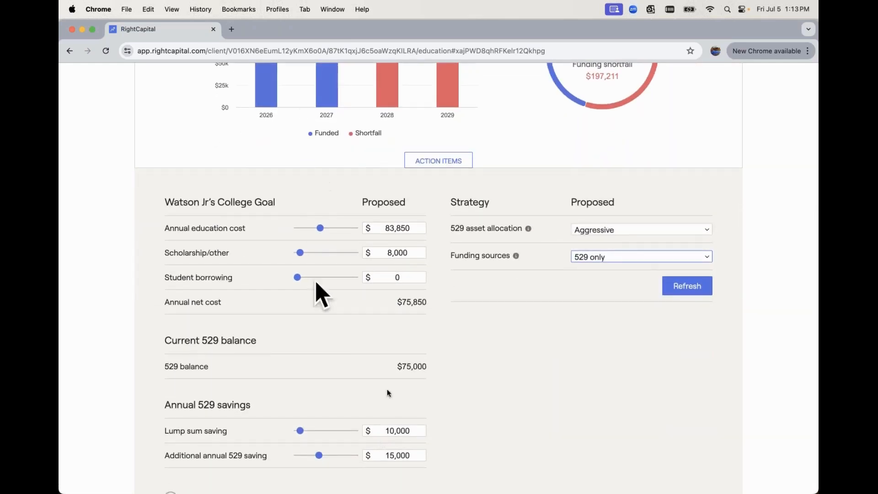
click(389, 432)
text(30000)
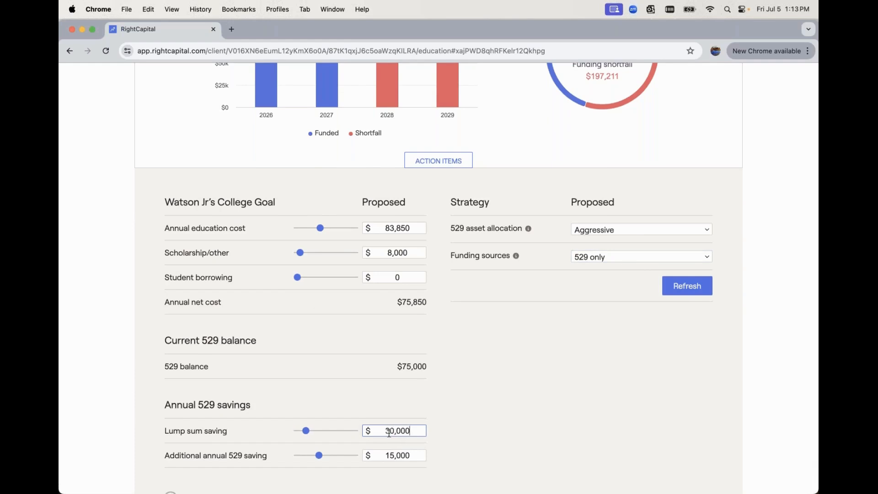
scroll(621, 373, up, 2)
click(686, 322)
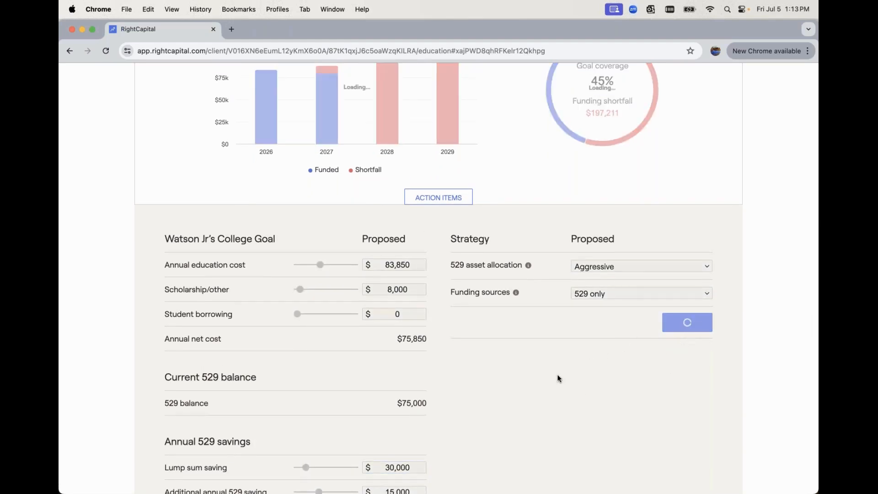
- Review the first child's recalculated funding chart, and the yearly education cost summary and 529 summary in the details
scroll(558, 378, up, 1)
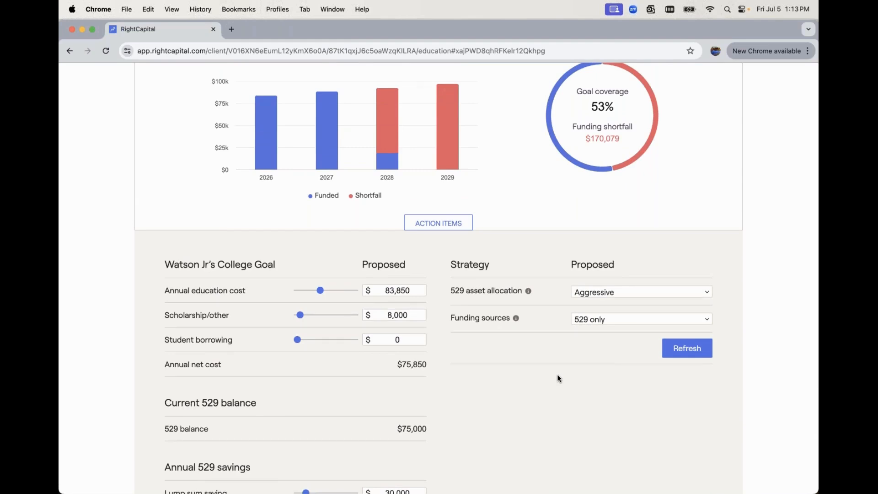
scroll(557, 378, up, 3)
scroll(557, 375, up, 1)
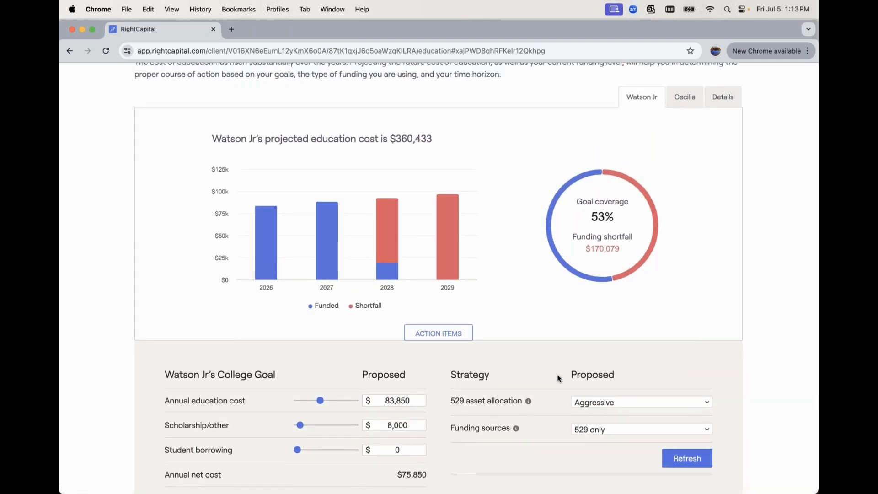
scroll(562, 352, up, 2)
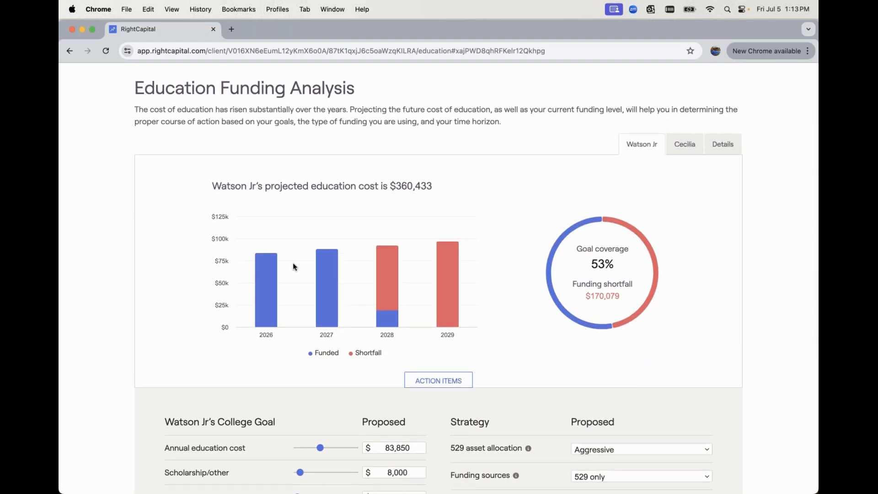
click(717, 144)
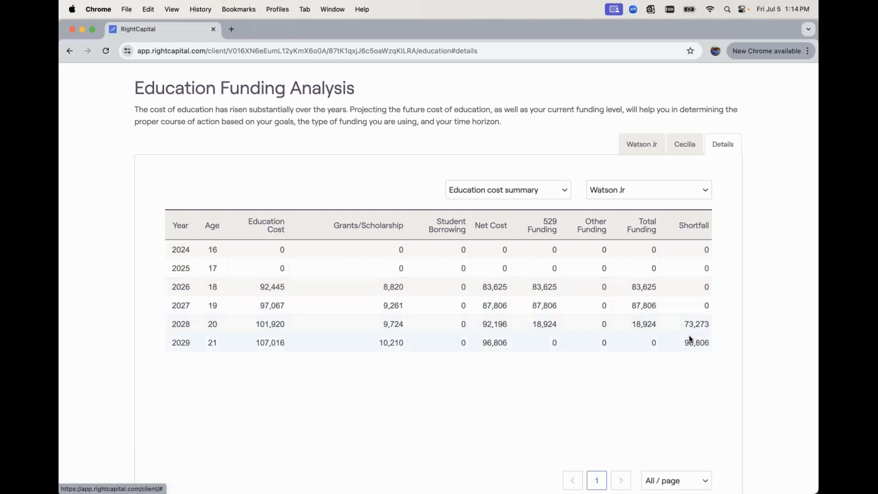
click(505, 193)
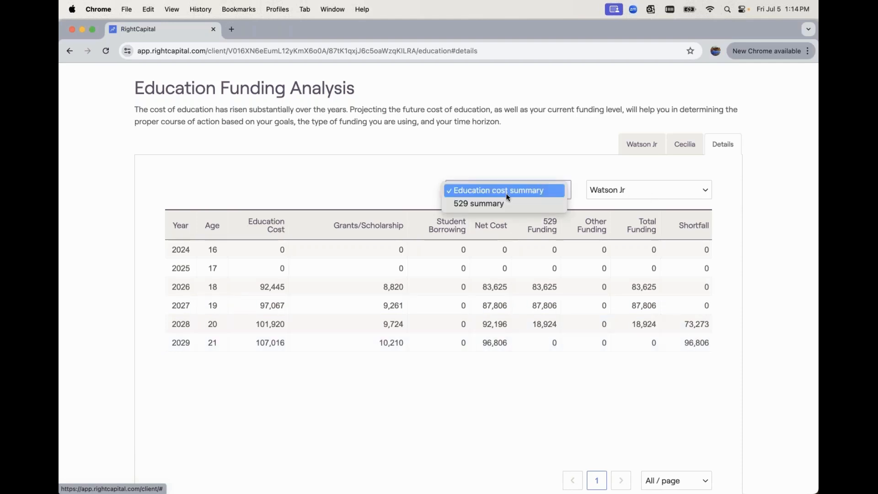
click(500, 205)
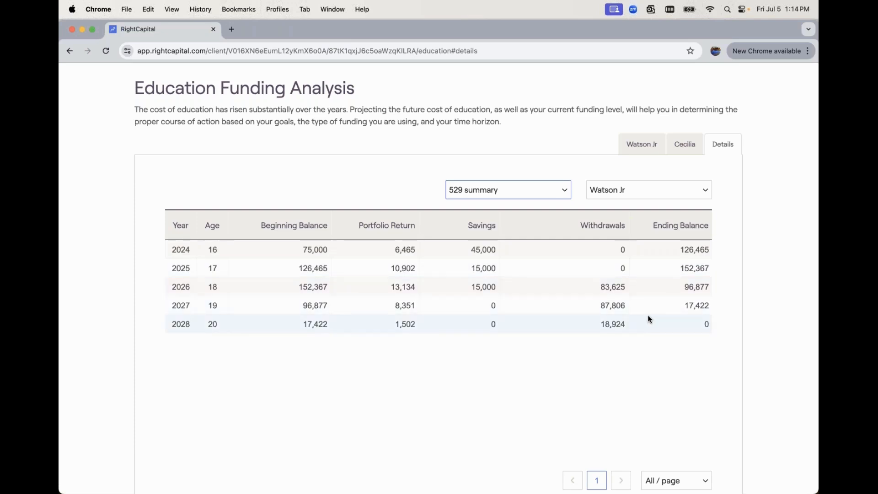
- Return to the first child's analysis, increase the proposed additional annual 529 saving and refresh the results
click(636, 145)
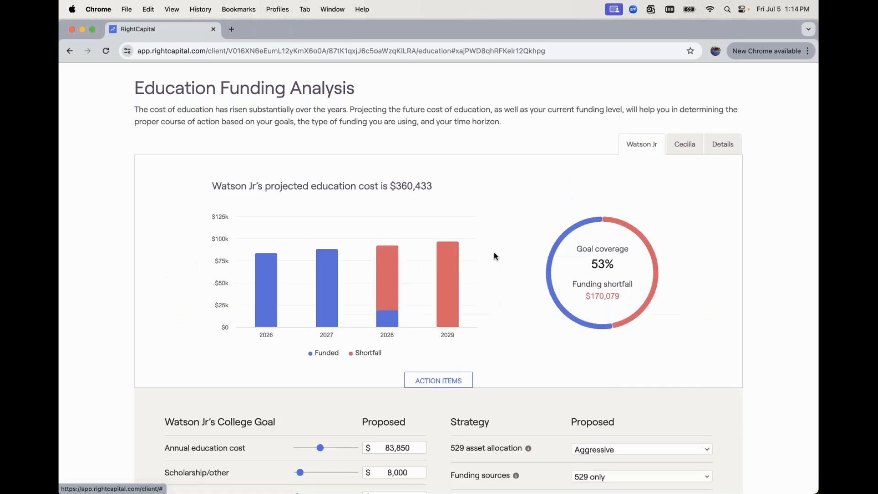
scroll(545, 193, down, 5)
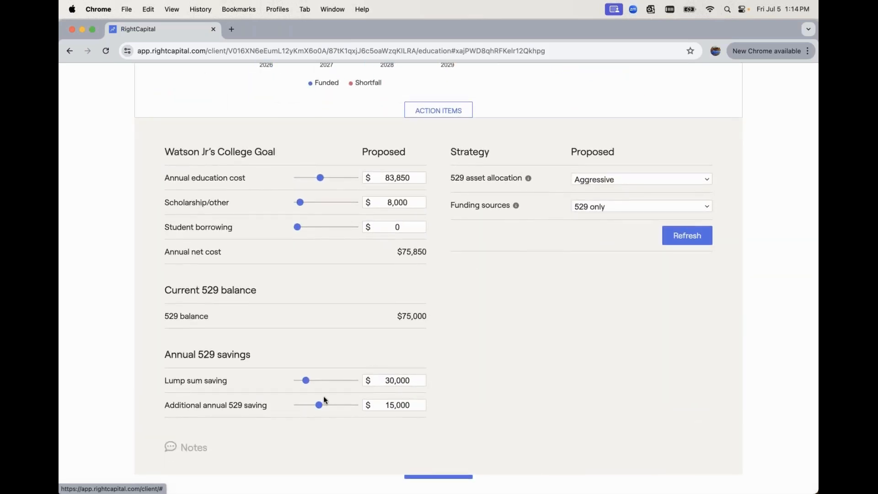
drag(319, 404, 325, 406)
click(393, 404)
key(BackSpace)
text(9)
click(400, 405)
key(BackSpace)
text(0)
click(677, 238)
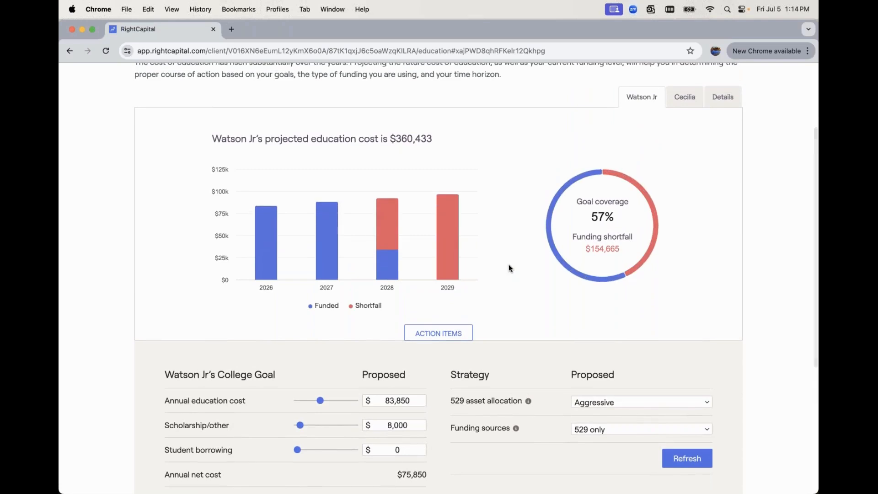
- Set the first child's proposed funding sources to 529 and taxable and refresh the analysis
click(586, 428)
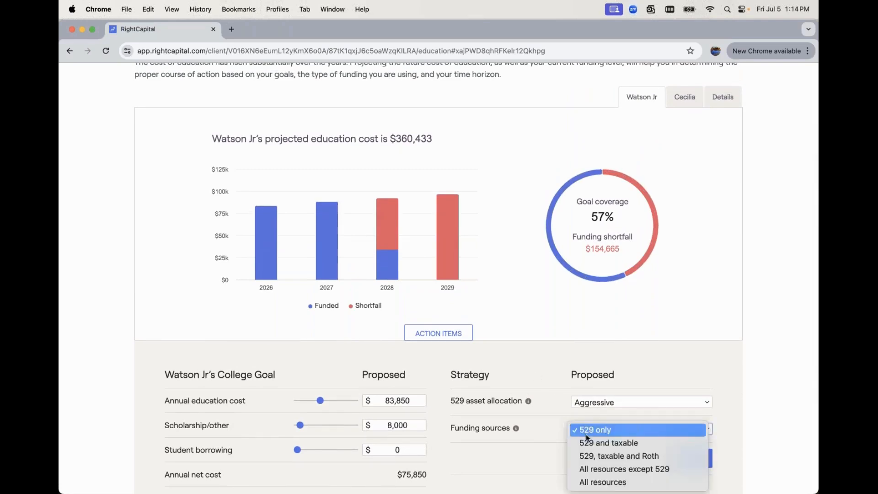
click(585, 442)
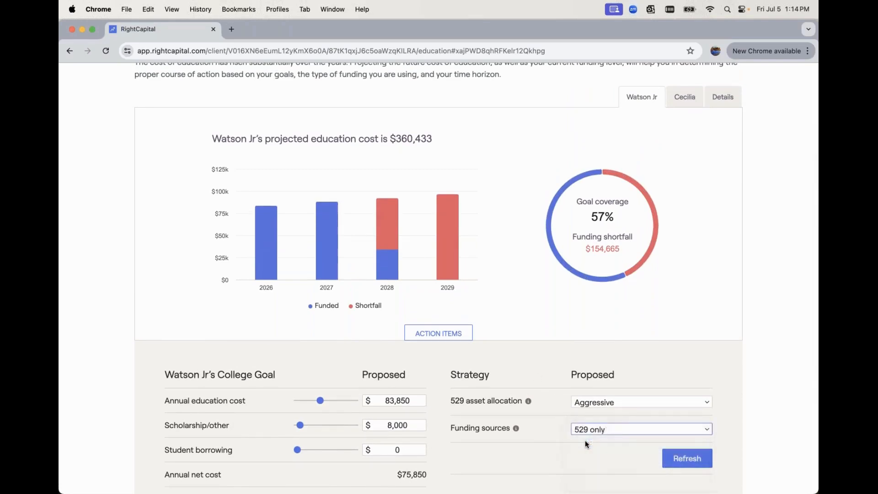
click(689, 461)
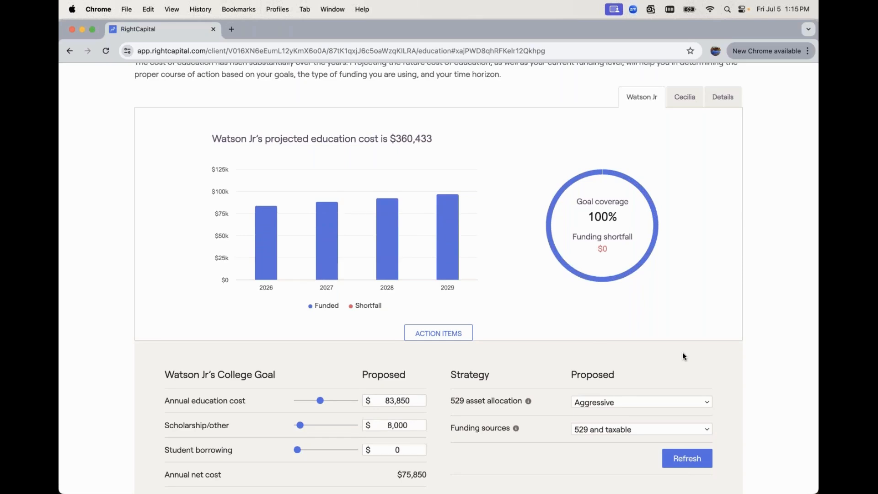
- Switch to the second child's analysis and examine the goal coverage, yearly shortfalls, and proposed pre-college and college goal inputs
scroll(683, 353, up, 3)
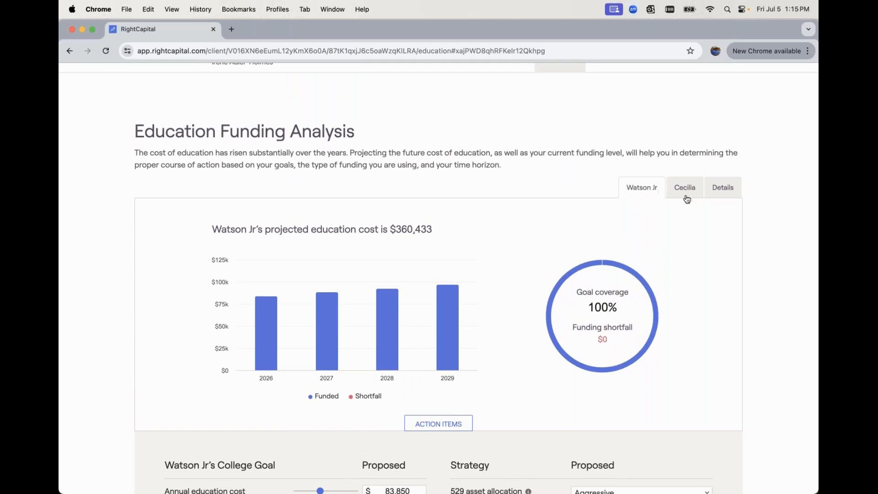
click(685, 190)
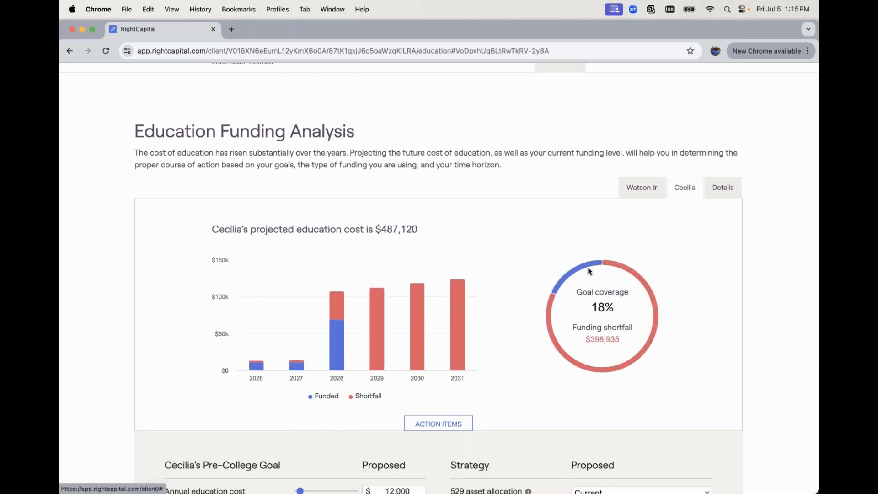
scroll(590, 272, down, 2)
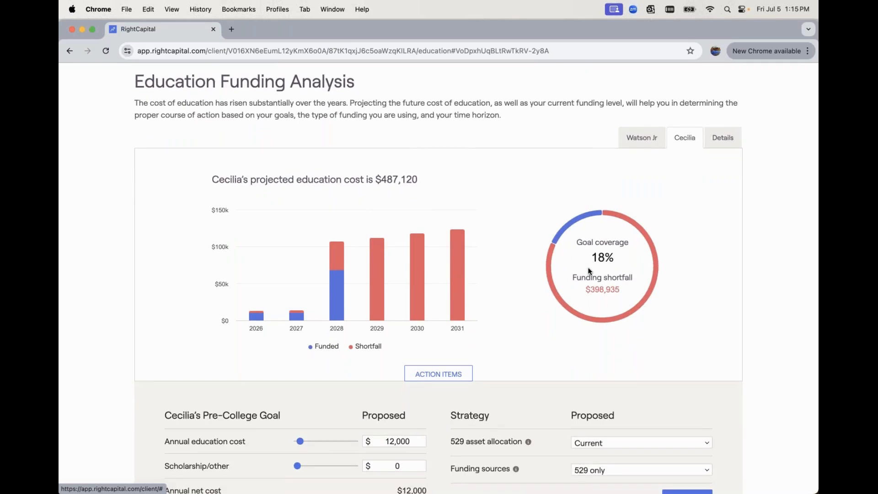
scroll(589, 271, down, 2)
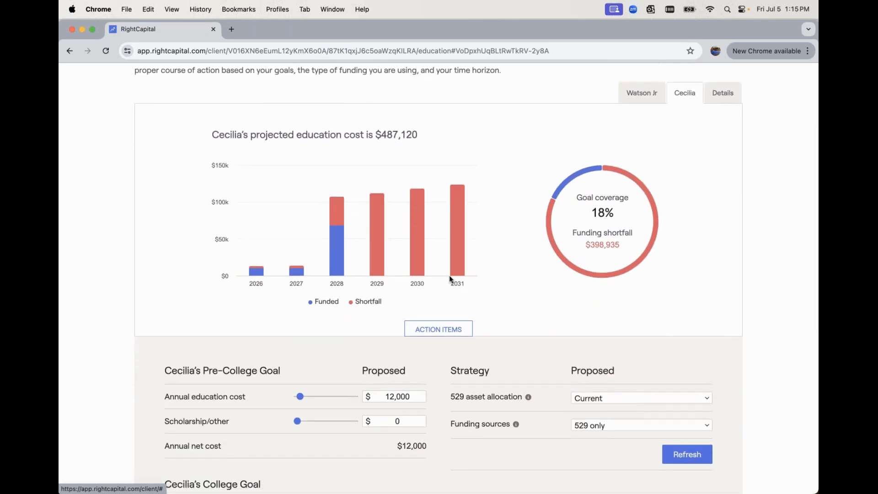
scroll(302, 289, down, 1)
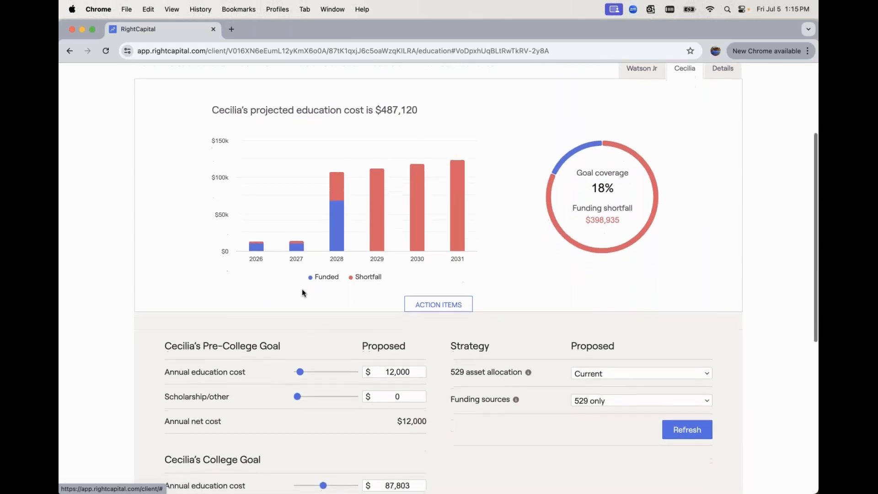
mouse_move(260, 250)
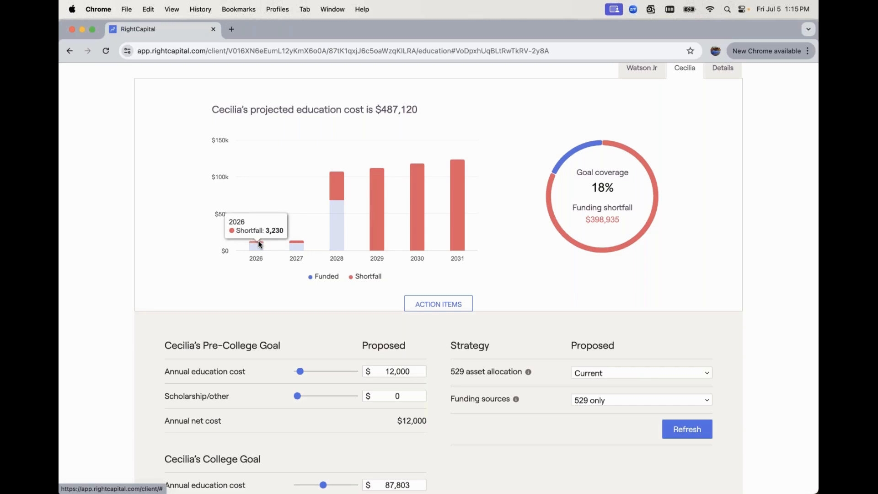
scroll(428, 317, down, 2)
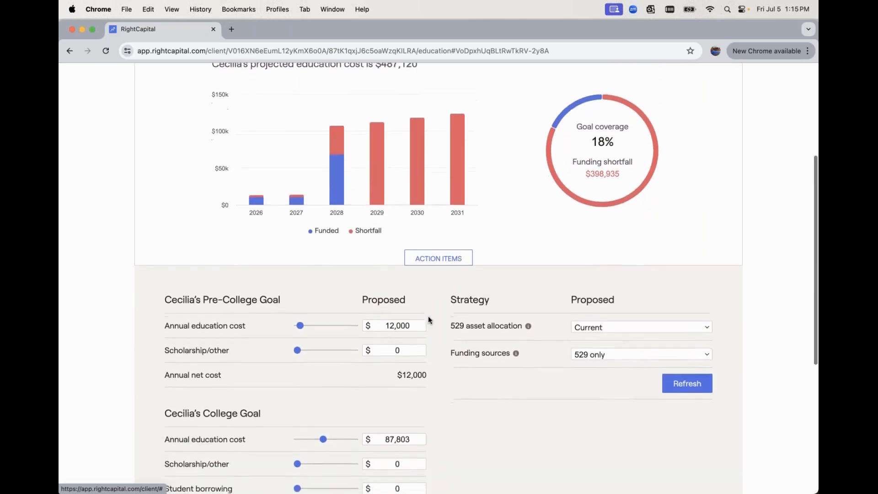
scroll(428, 316, down, 5)
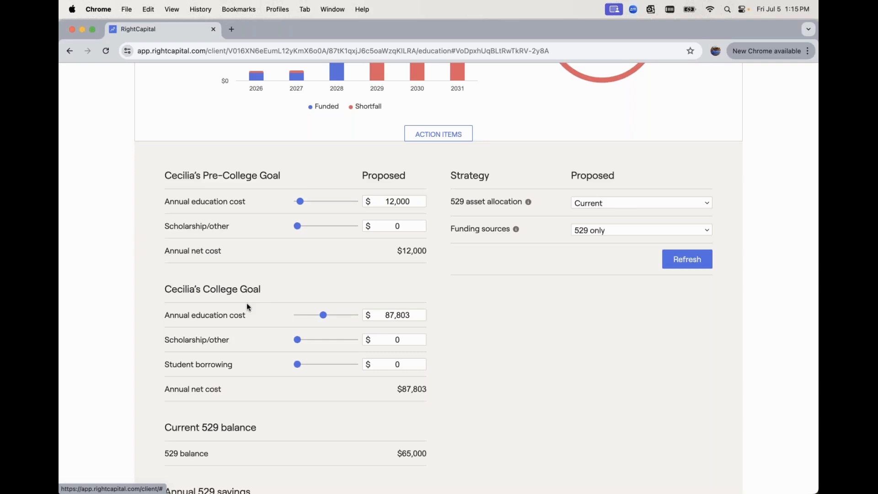
- Set the proposed scholarship/other amount of the second child's pre-college goal to $1,000 and refresh the analysis
scroll(286, 321, down, 2)
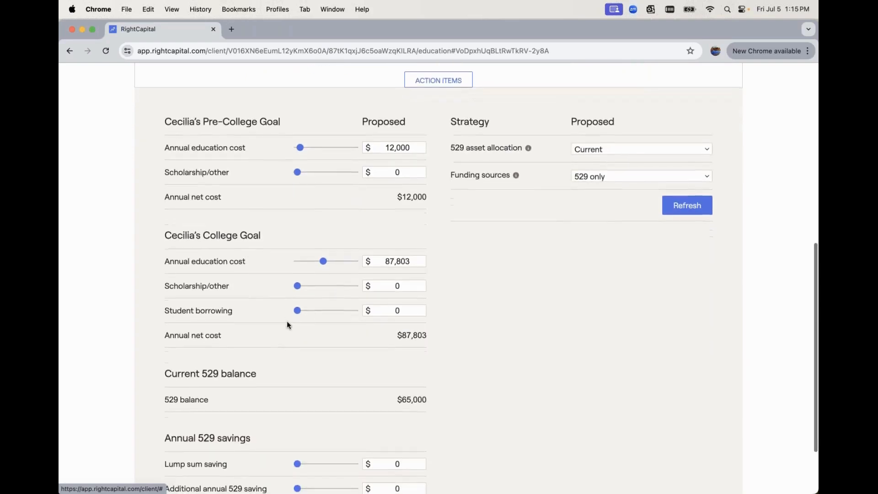
click(381, 289)
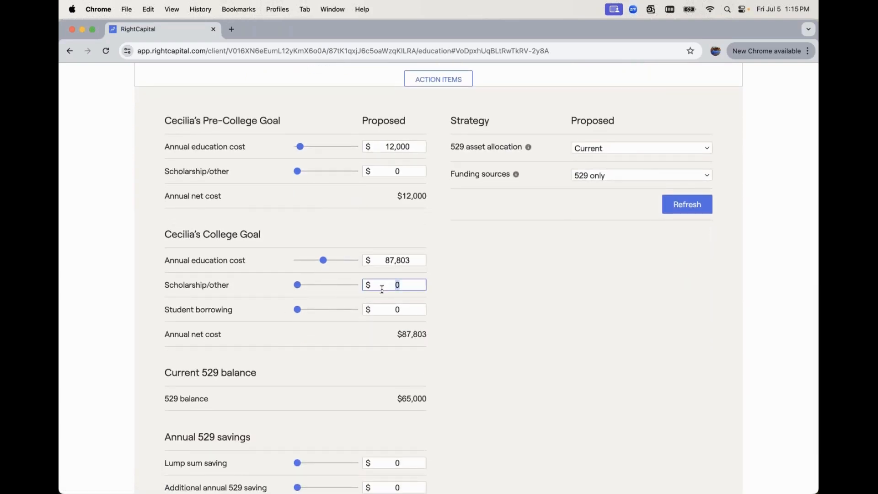
click(397, 173)
click(396, 173)
text(0000)
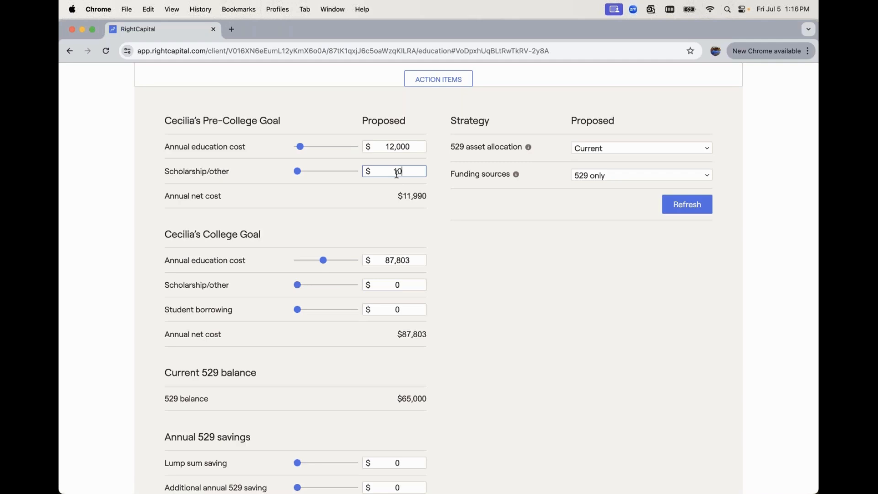
key(BackSpace)
click(669, 204)
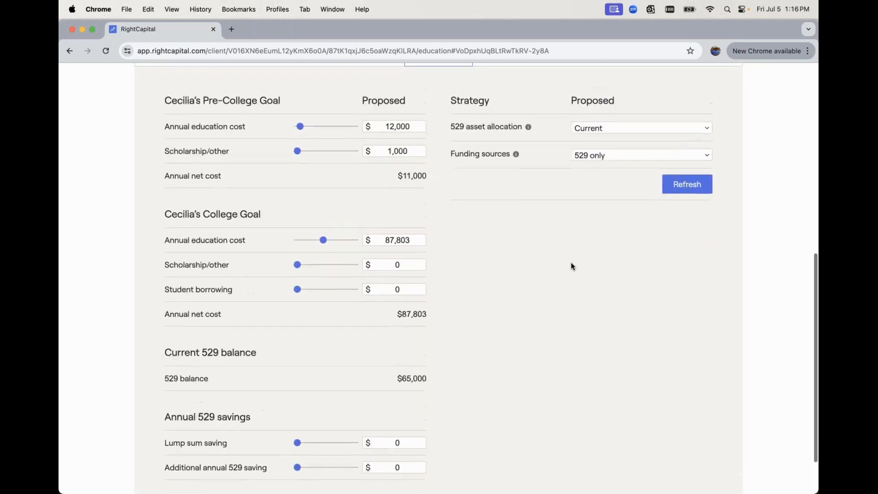
scroll(570, 266, up, 5)
scroll(571, 263, up, 1)
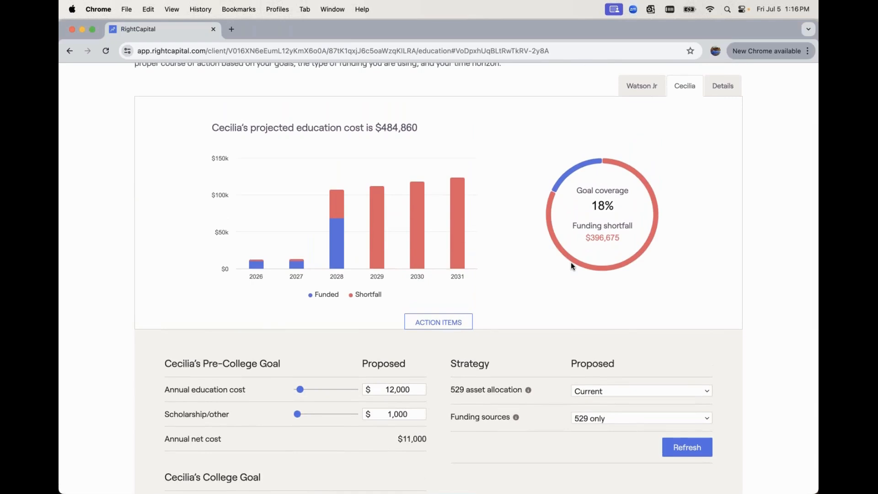
scroll(568, 254, up, 3)
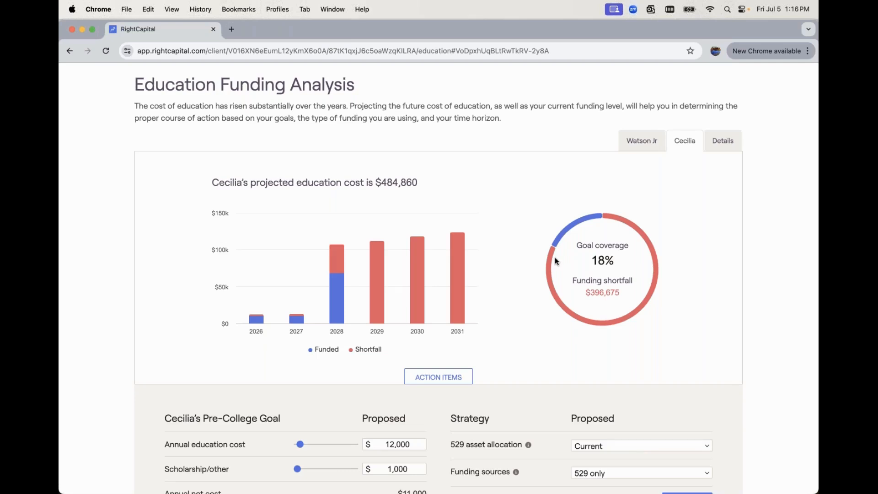
- In the client's methodology settings, disable using 529 accounts to fund Pre-College Education goals and save the change
scroll(571, 232, up, 4)
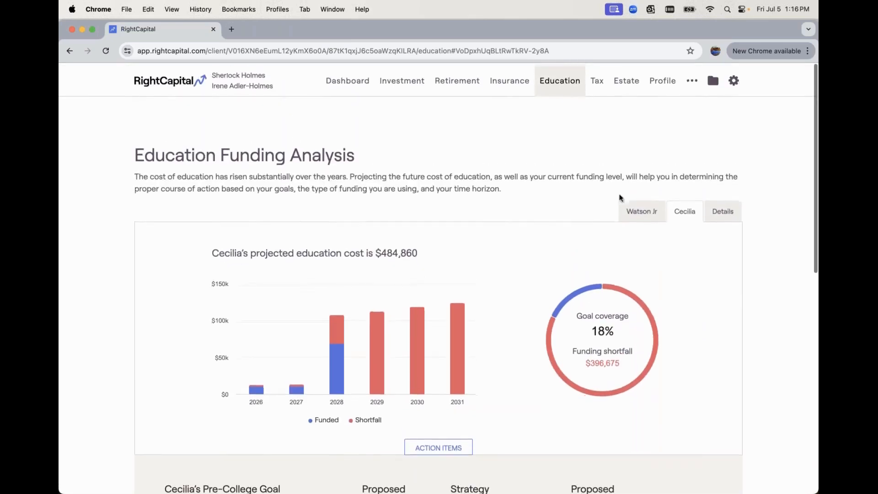
click(733, 79)
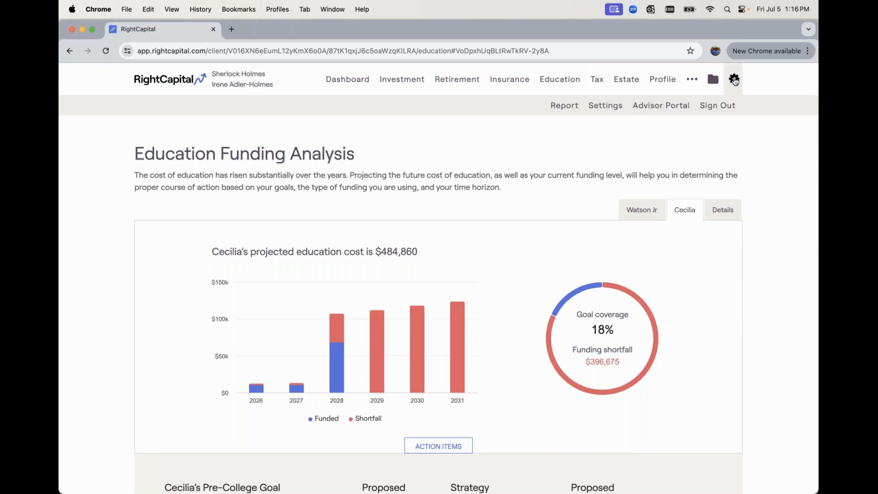
click(608, 106)
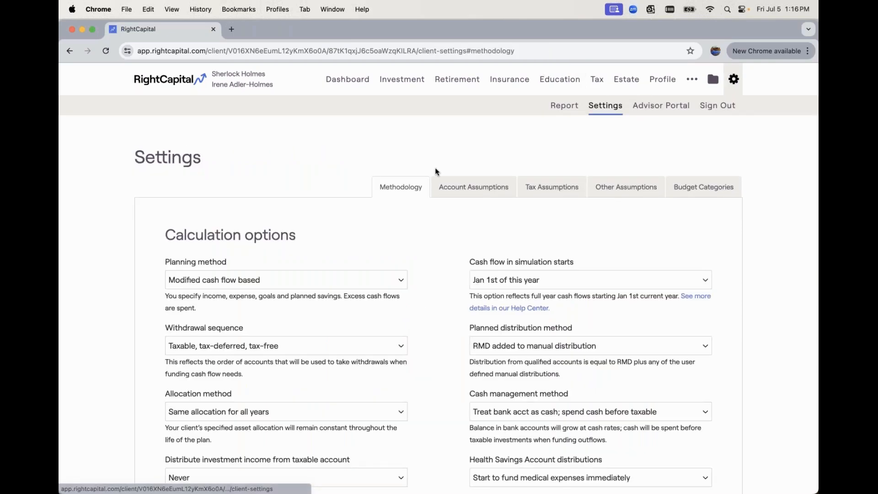
scroll(399, 202, down, 5)
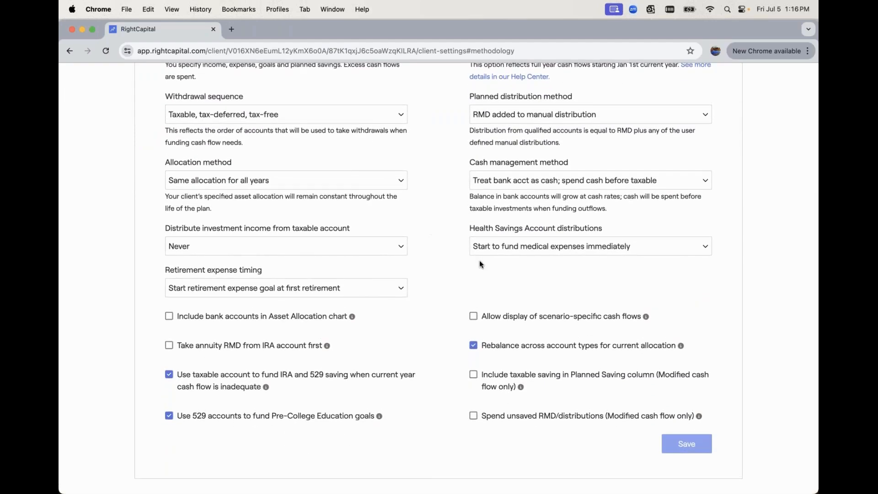
click(212, 418)
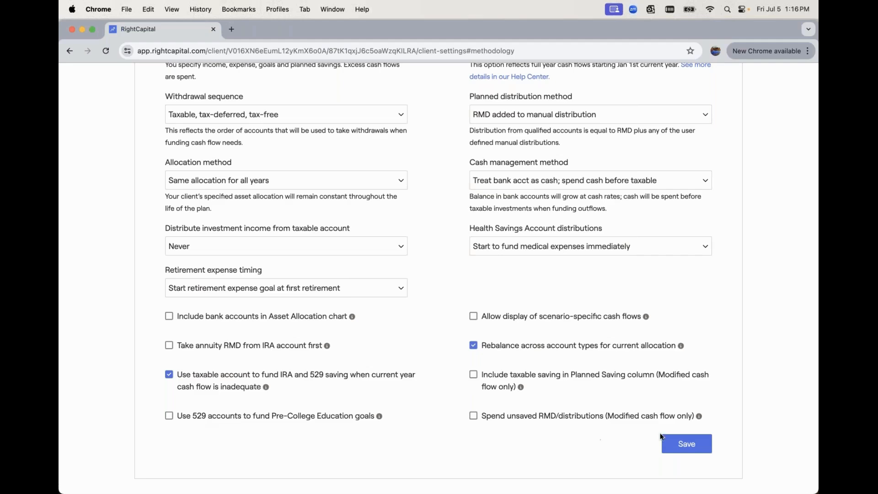
click(673, 443)
- Return to the second child's education analysis and examine the yearly funding, goal coverage, and proposed pre-college, college and 529 savings inputs
scroll(433, 166, up, 5)
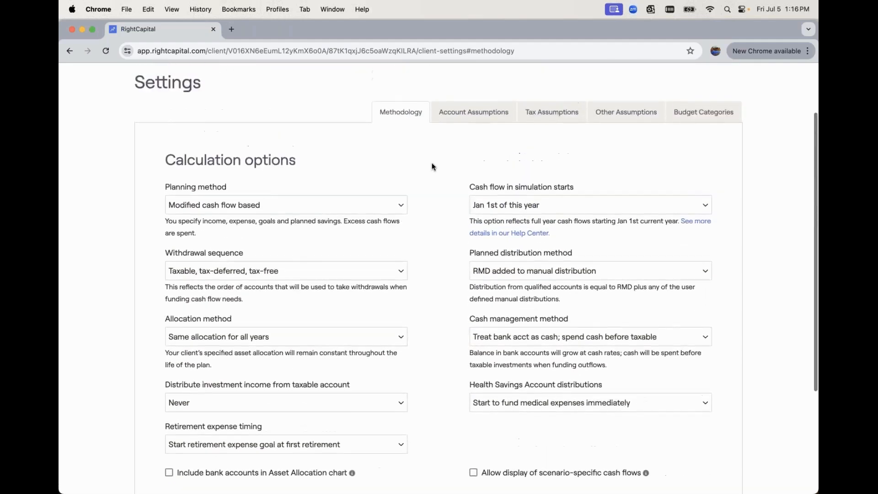
click(554, 102)
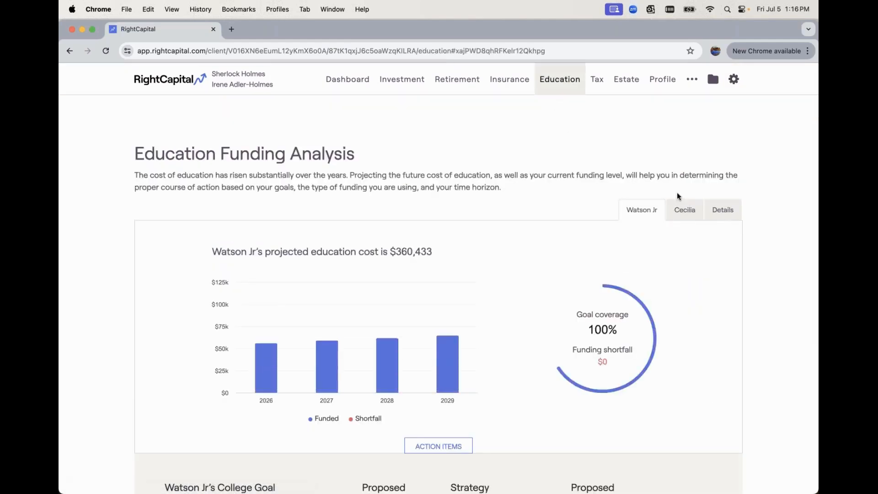
click(684, 210)
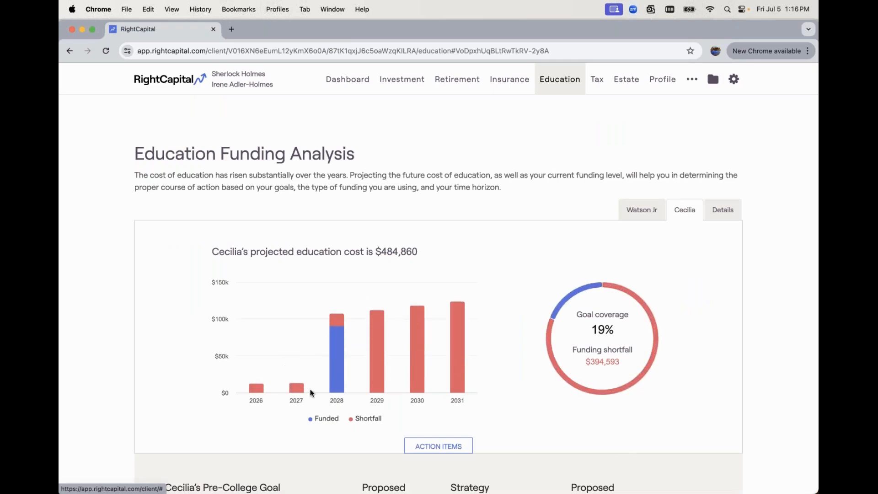
mouse_move(294, 392)
scroll(257, 408, down, 3)
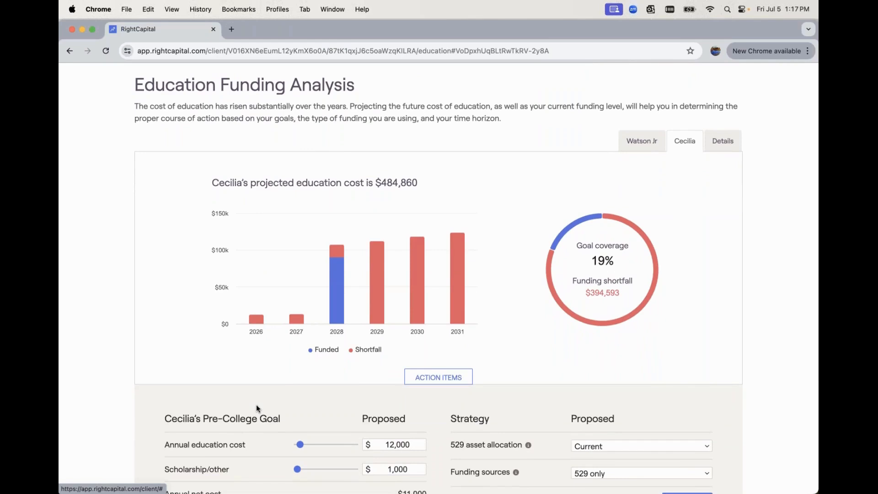
scroll(256, 406, down, 5)
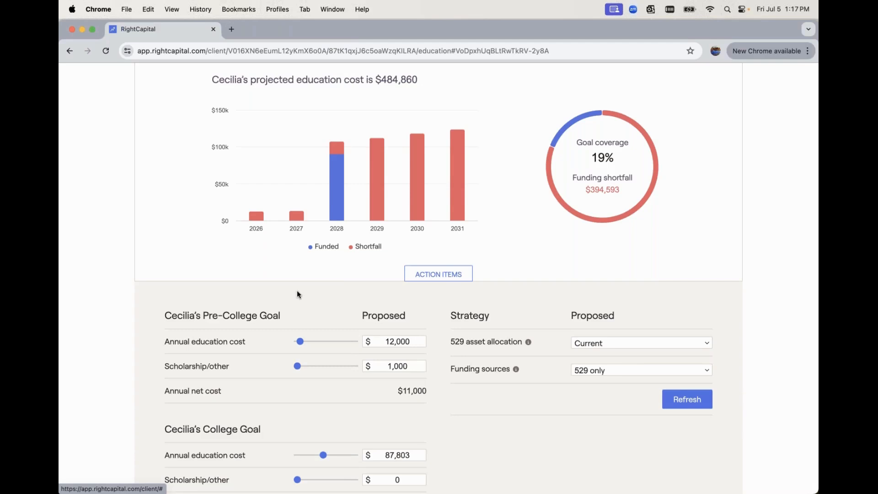
scroll(297, 291, down, 3)
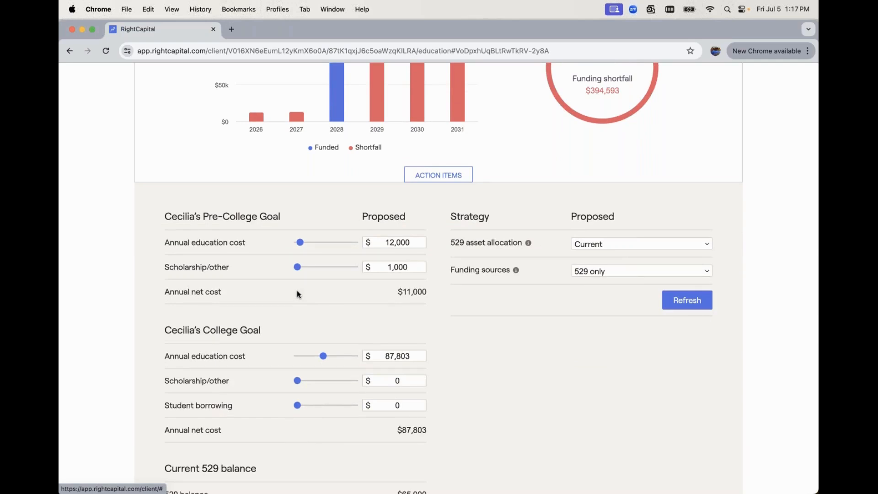
scroll(298, 293, down, 3)
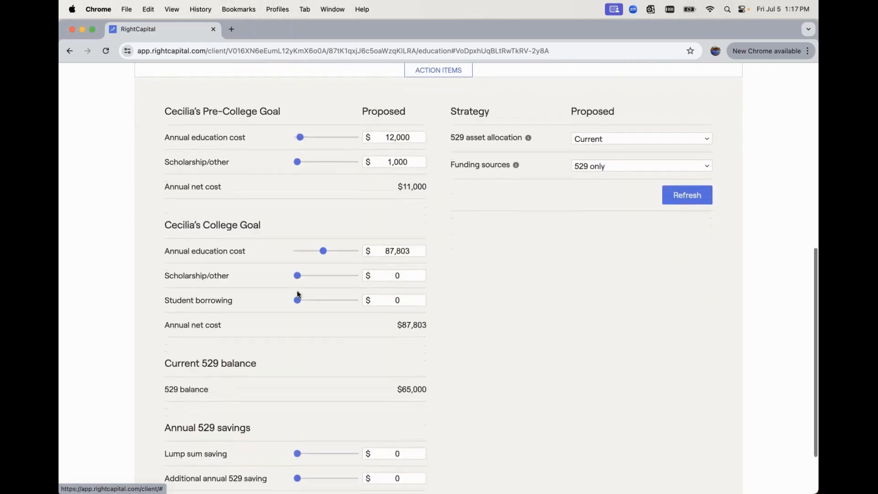